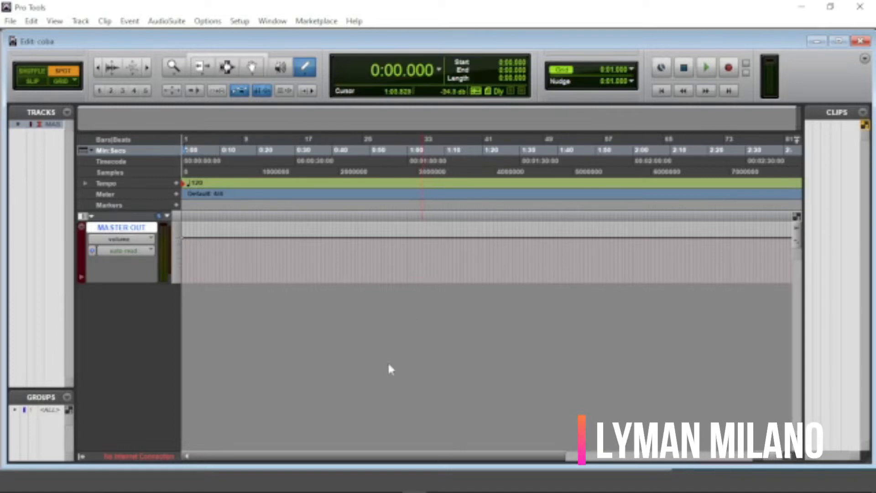
# - Inspect the Linear Phase EQ, C1 compressor, Linear Phase Multiband and L2 Ultramaximizer inserts on the MASTER OUT track in the mixer
pyautogui.hotkey('ctrl', '=')
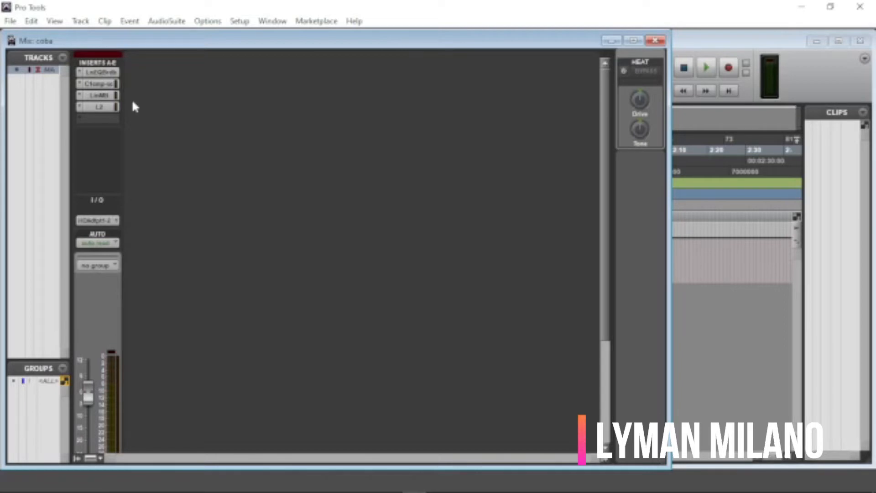
pyautogui.click(98, 72)
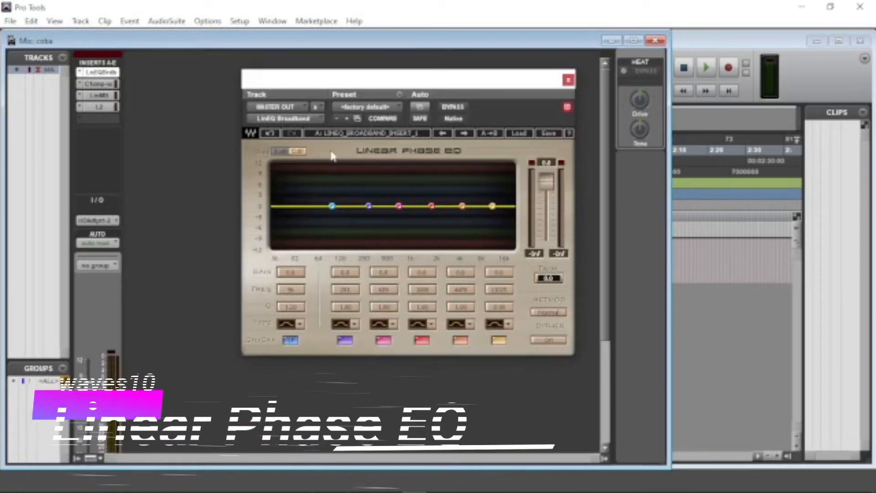
pyautogui.click(568, 80)
pyautogui.click(98, 83)
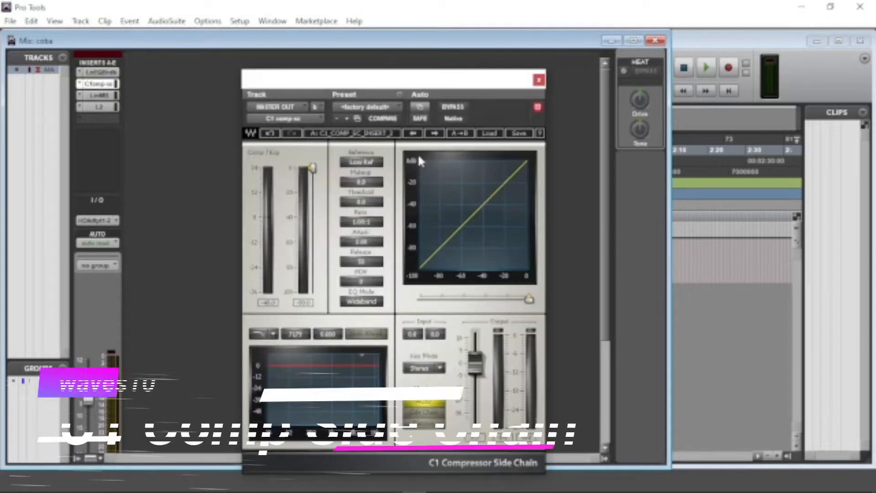
pyautogui.click(539, 80)
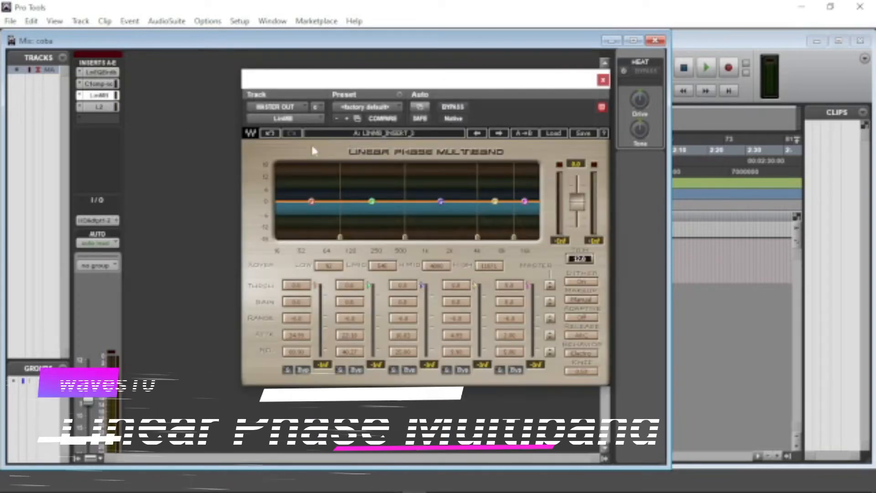
pyautogui.click(604, 80)
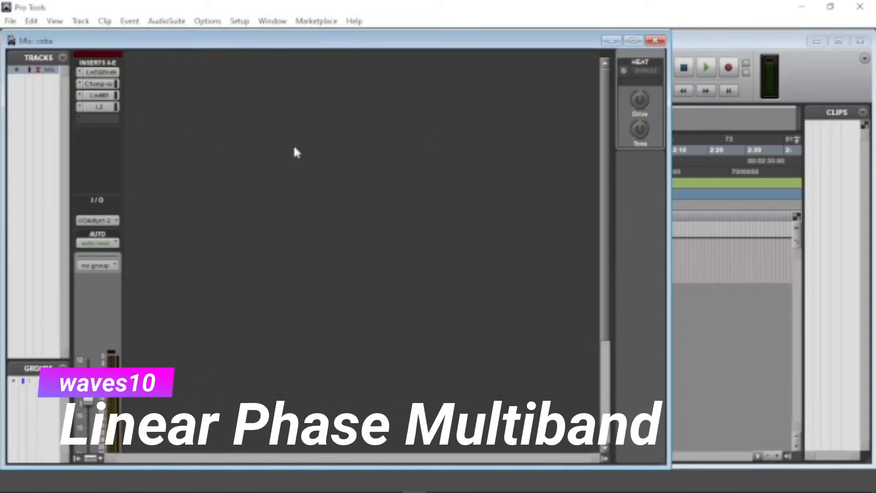
pyautogui.click(100, 107)
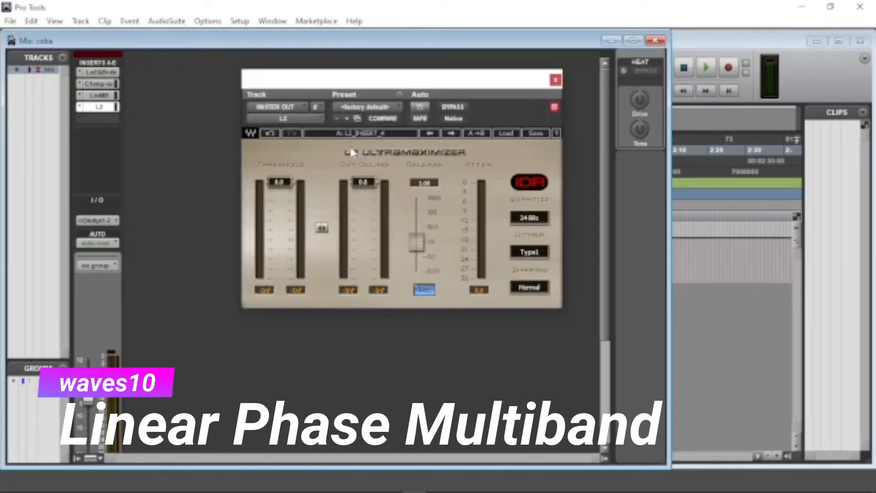
pyautogui.click(556, 81)
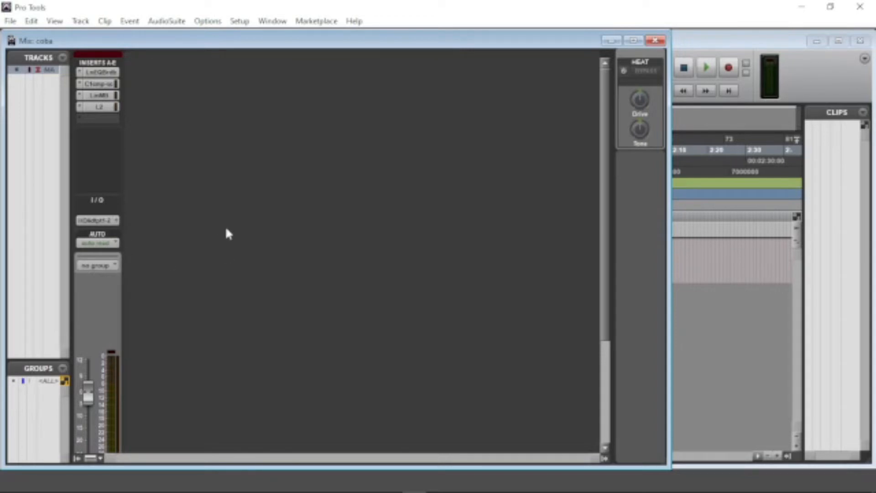
# - Add the WI-R-U file from the PAPAP\music folder on DATA (D:) to the audio import list as a converted clip
pyautogui.click(10, 21)
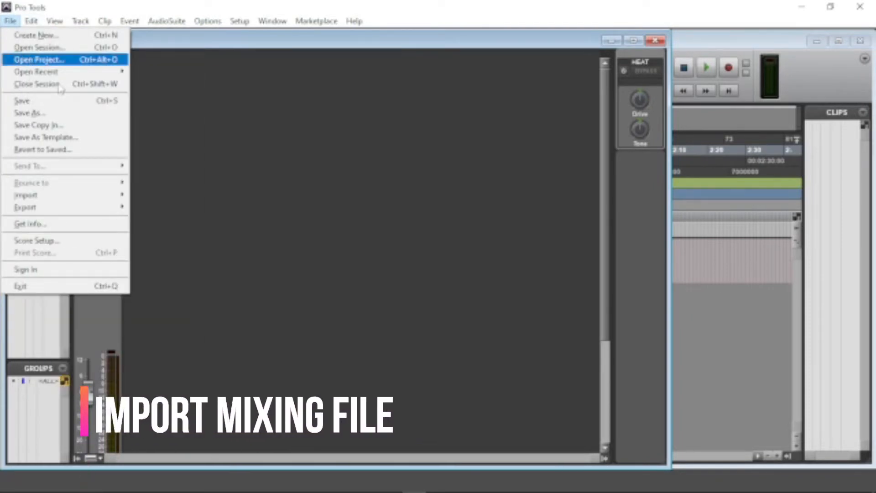
pyautogui.moveTo(36, 199)
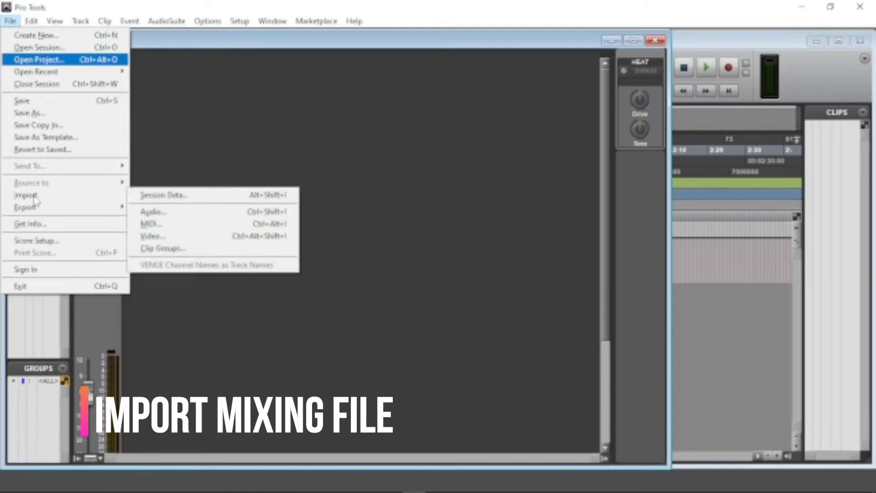
pyautogui.click(189, 211)
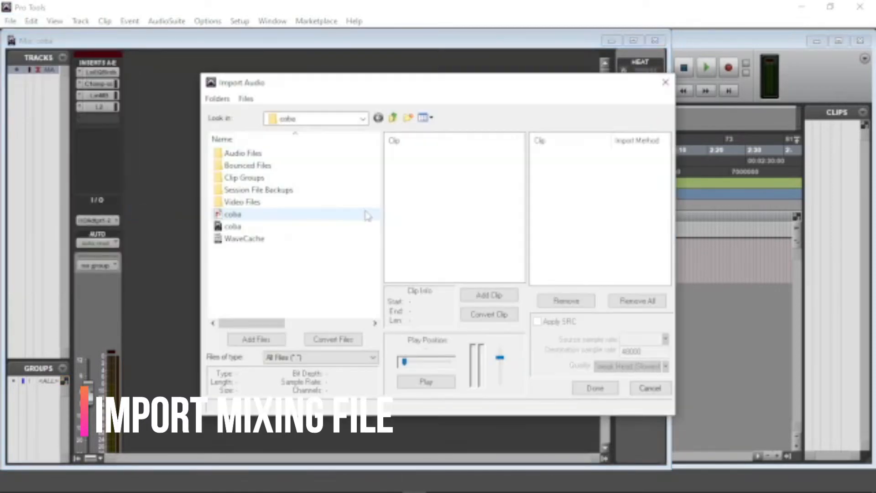
pyautogui.click(342, 126)
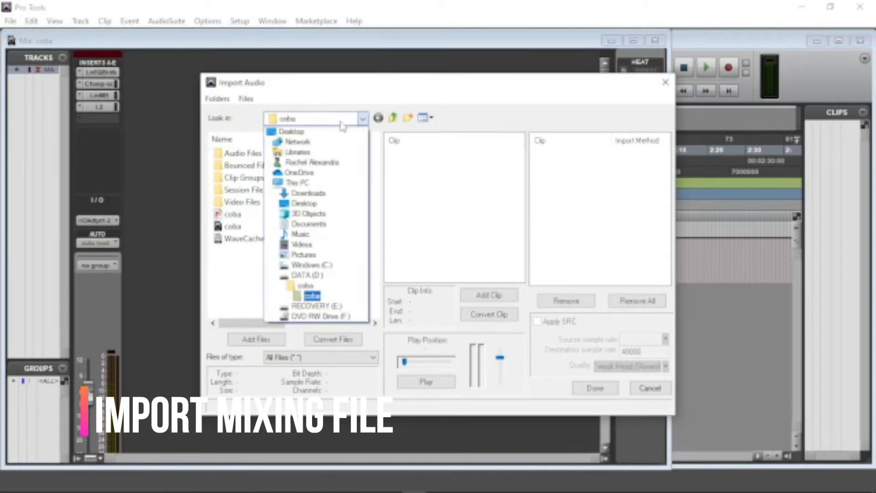
pyautogui.click(303, 274)
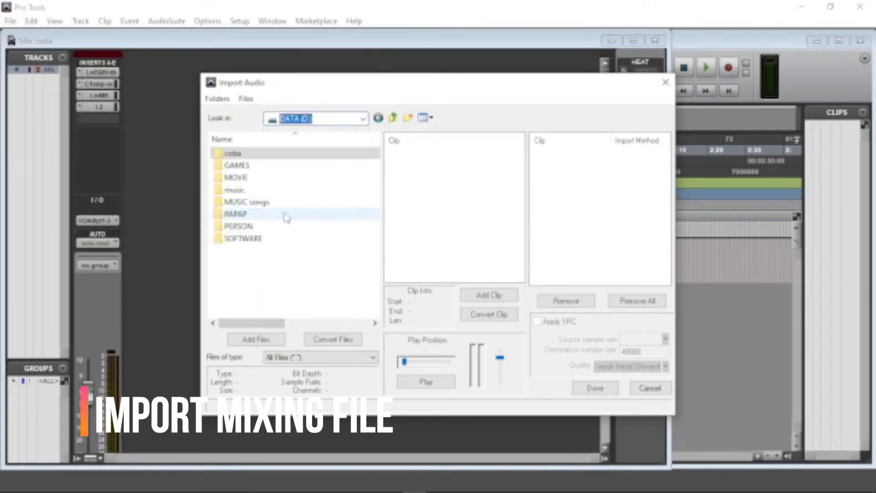
pyautogui.doubleClick(251, 214)
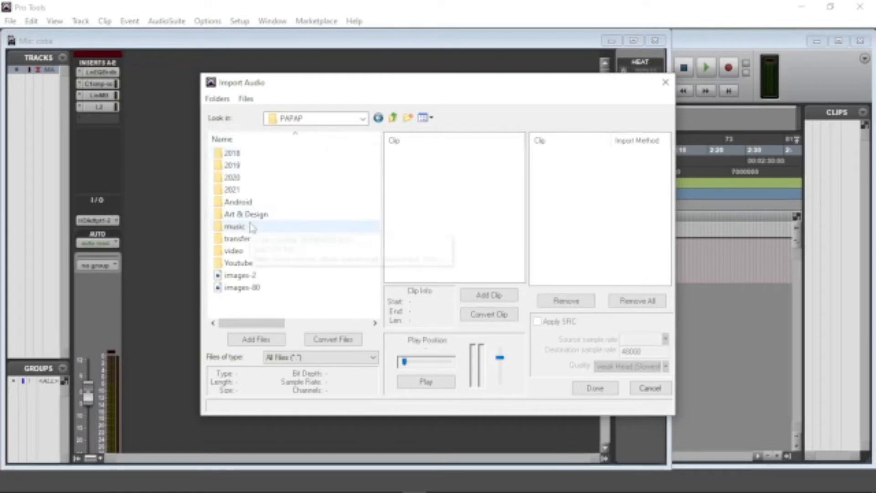
pyautogui.click(242, 232)
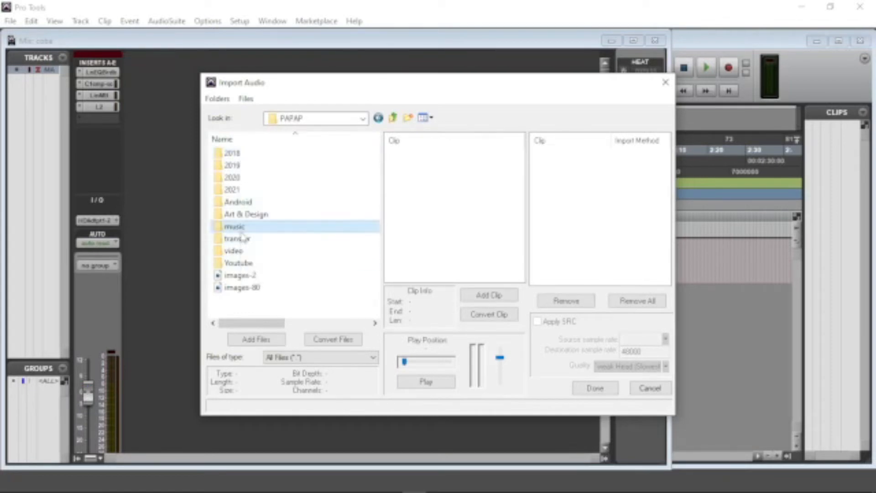
pyautogui.doubleClick(239, 227)
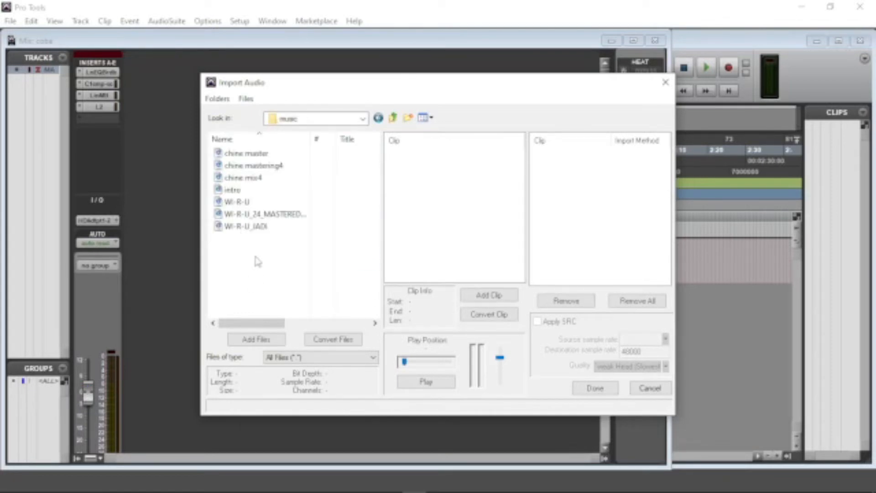
pyautogui.click(242, 202)
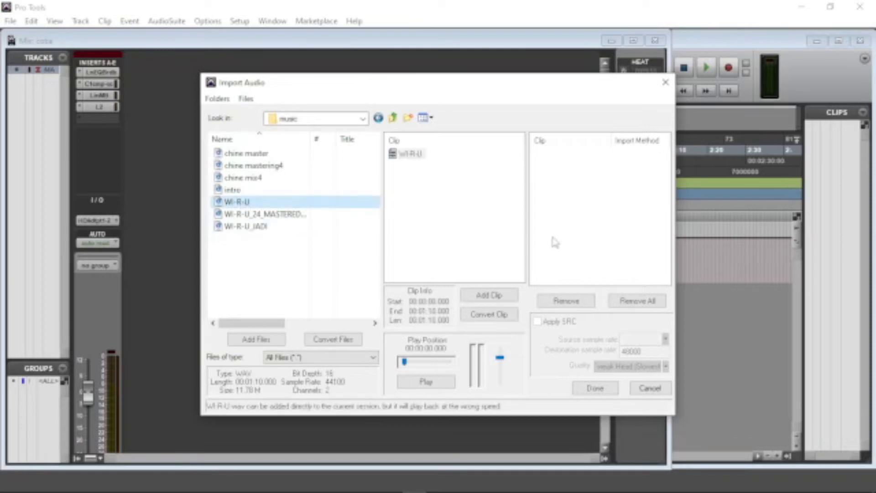
pyautogui.click(499, 321)
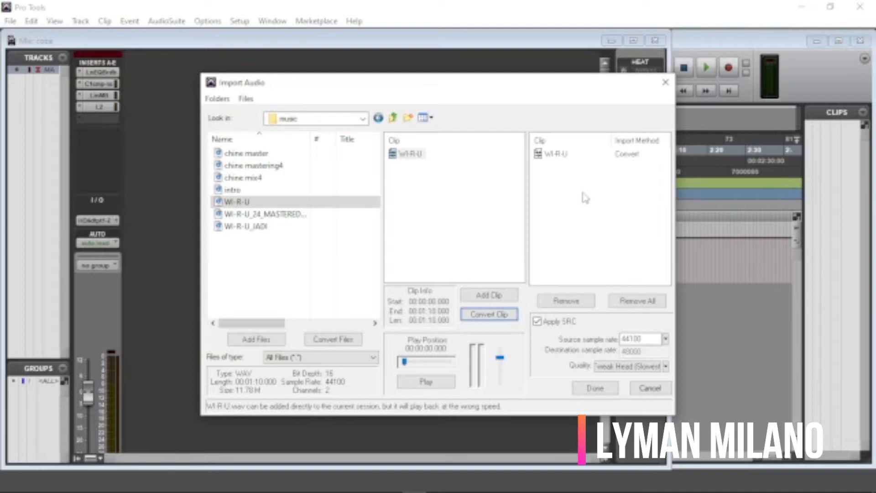
# - Import the converted clip into the session's Audio Files folder, placing it on a new track at Session Start
pyautogui.click(554, 154)
pyautogui.click(596, 388)
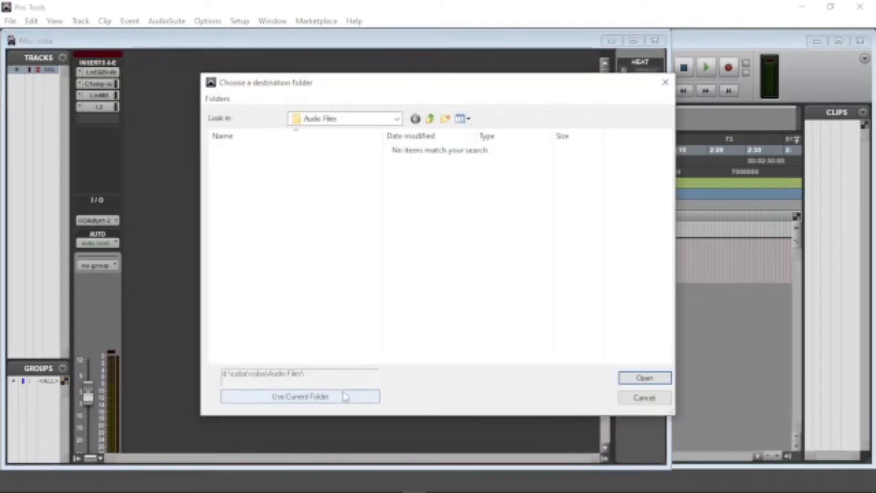
pyautogui.click(345, 395)
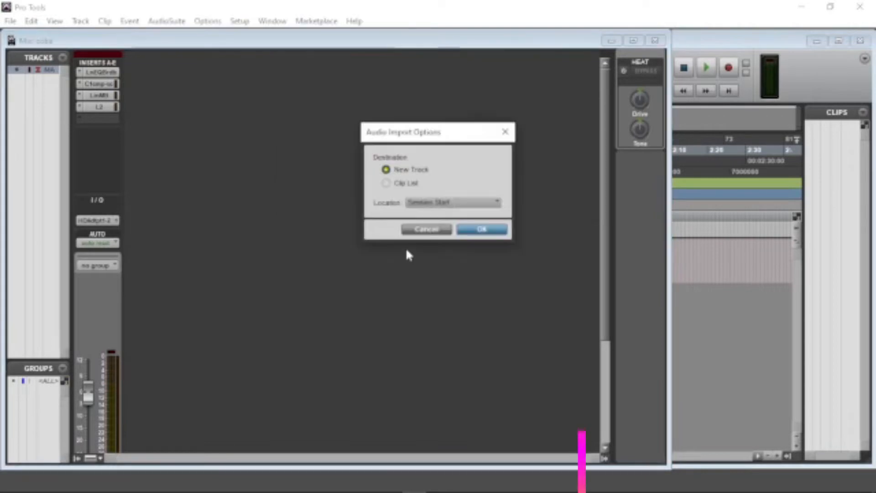
pyautogui.click(482, 229)
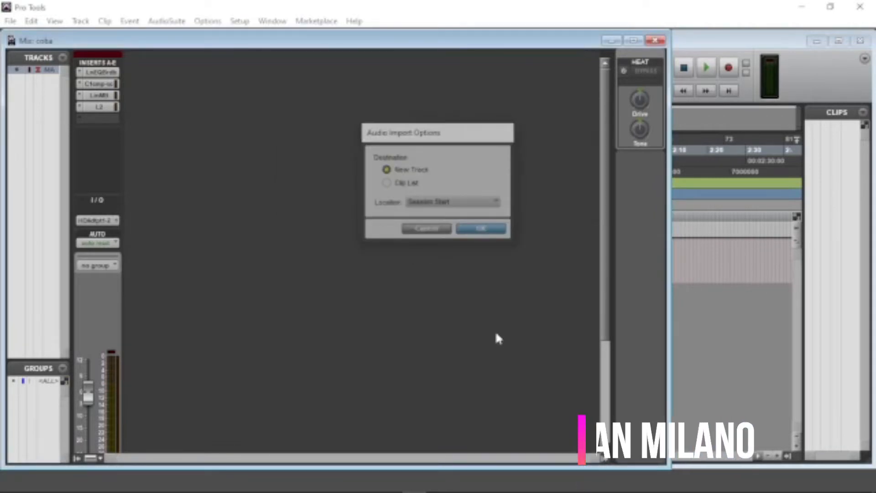
# - Move the imported WI-R-U.3 track ahead of the MASTER OUT track and display the Edit window
pyautogui.scroll(-5, 220, 219)
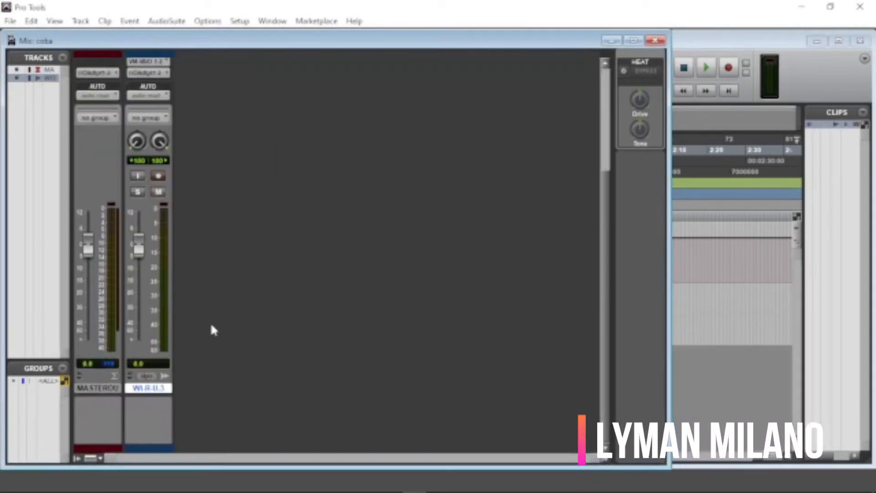
pyautogui.moveTo(158, 388); pyautogui.dragTo(94, 393)
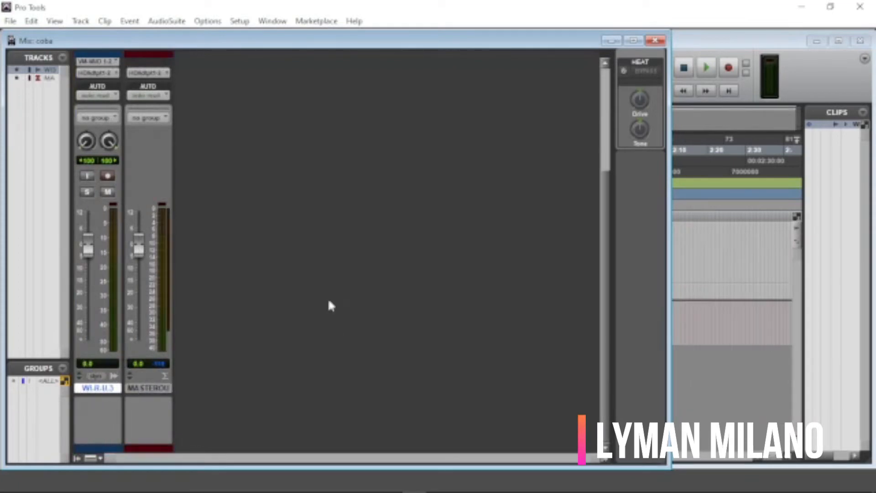
pyautogui.click(10, 21)
pyautogui.click(35, 113)
pyautogui.hotkey('ctrl', '=')
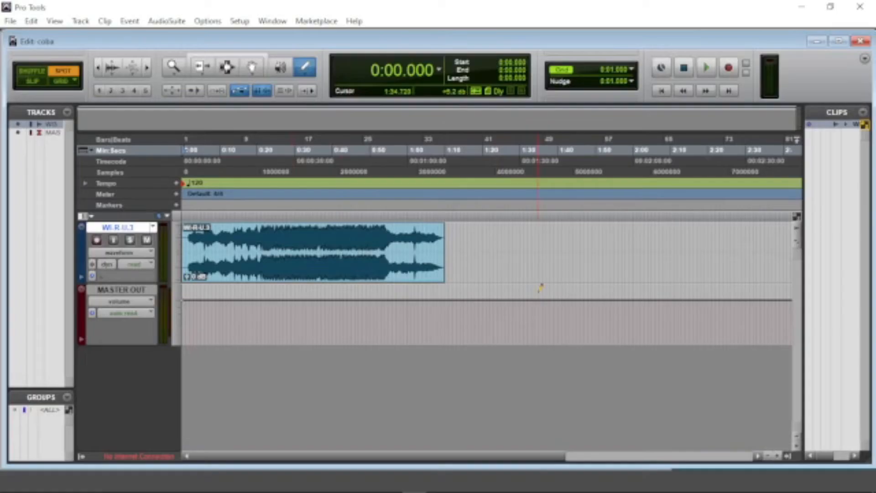
# - Move the Linear Phase EQ and C1 compressor inserts from MASTER OUT to the WI-R-U.3 track in the mixer
pyautogui.hotkey('ctrl', '=')
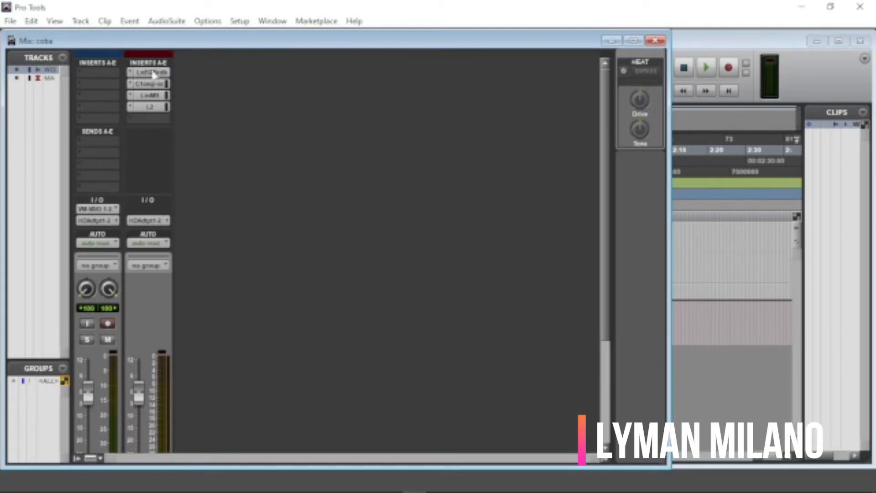
pyautogui.moveTo(153, 74); pyautogui.dragTo(106, 70)
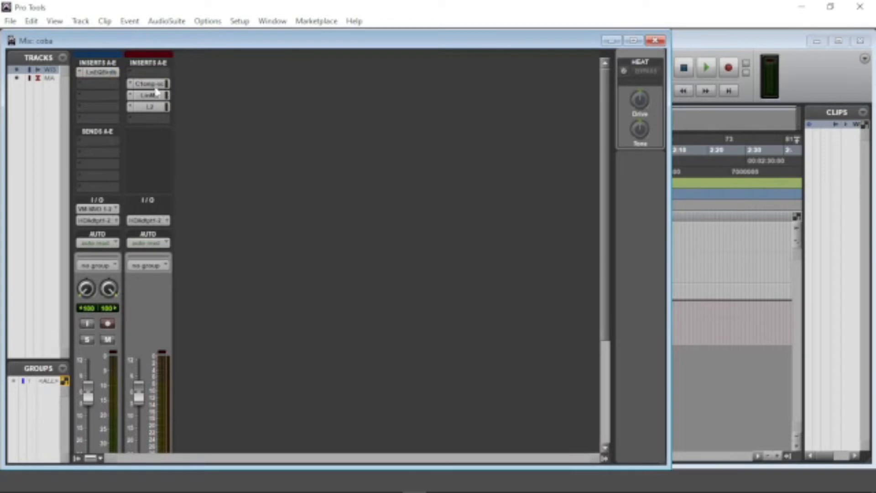
pyautogui.moveTo(149, 84); pyautogui.dragTo(117, 109)
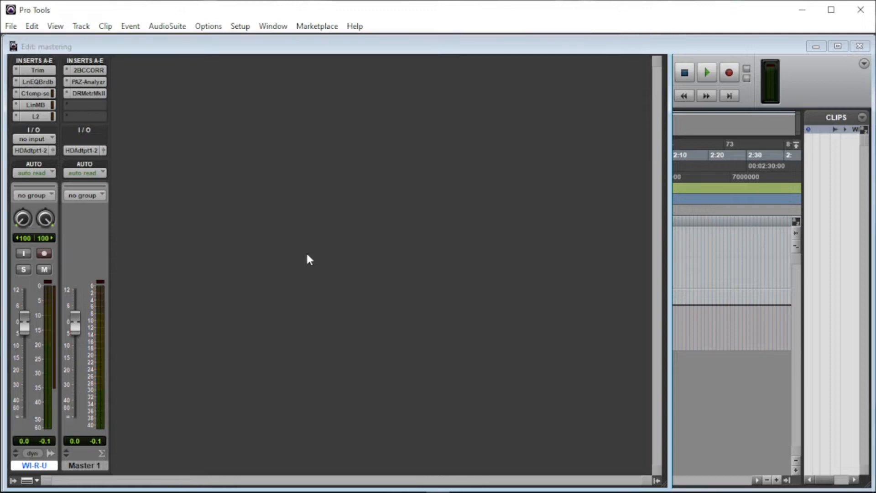
pyautogui.hotkey('ctrl', '=')
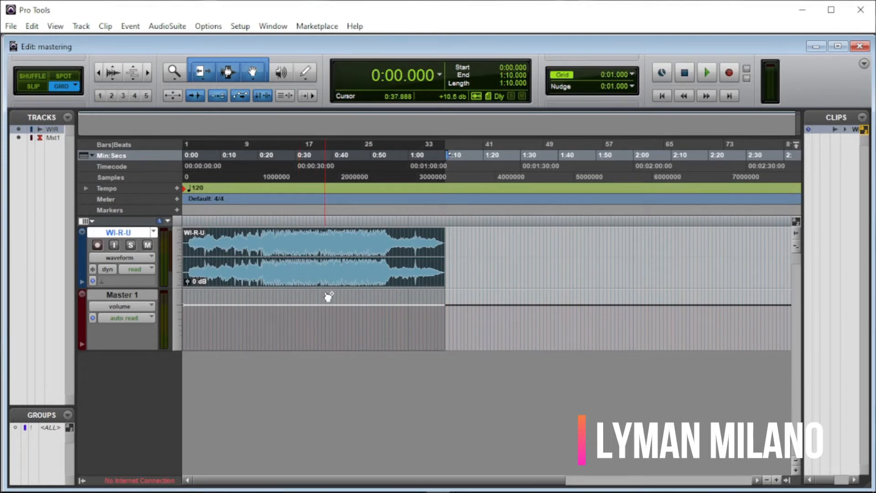
pyautogui.hotkey('ctrl', '=')
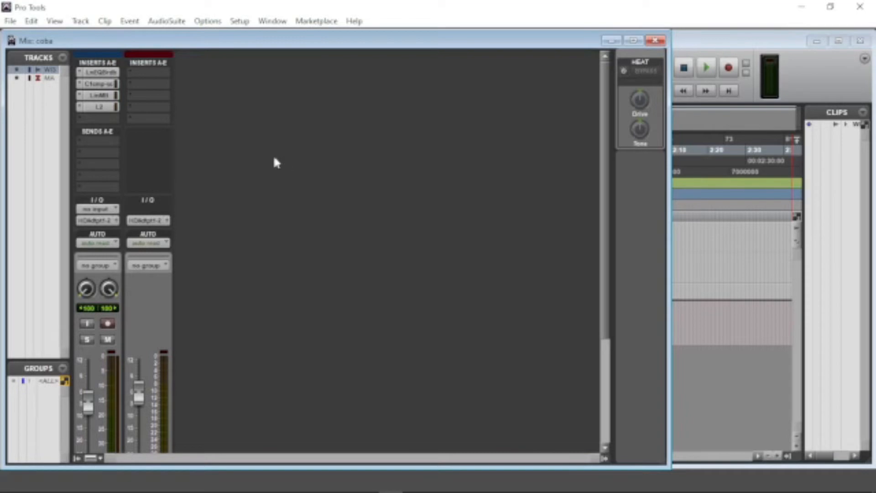
# - Bypass the C1 compressor, Linear Phase Multiband, L2 and Linear Phase EQ inserts on the WI-R-U.3 track
pyautogui.click(89, 87)
pyautogui.click(453, 107)
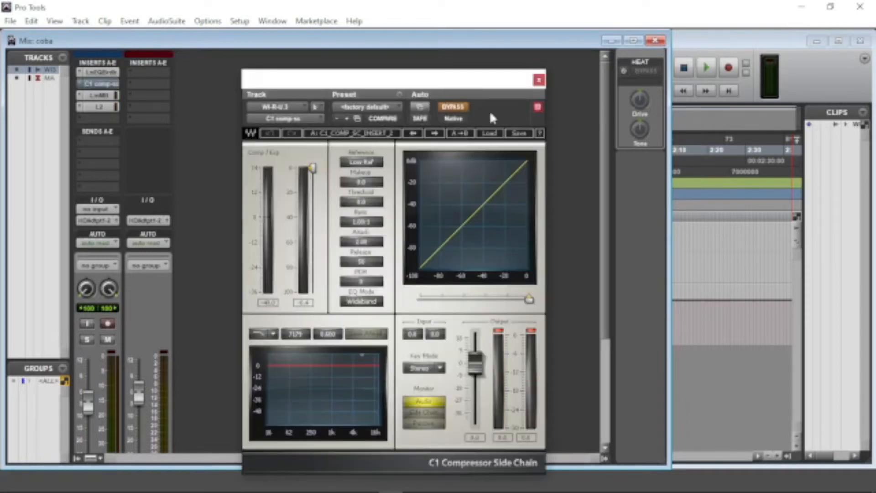
pyautogui.click(539, 80)
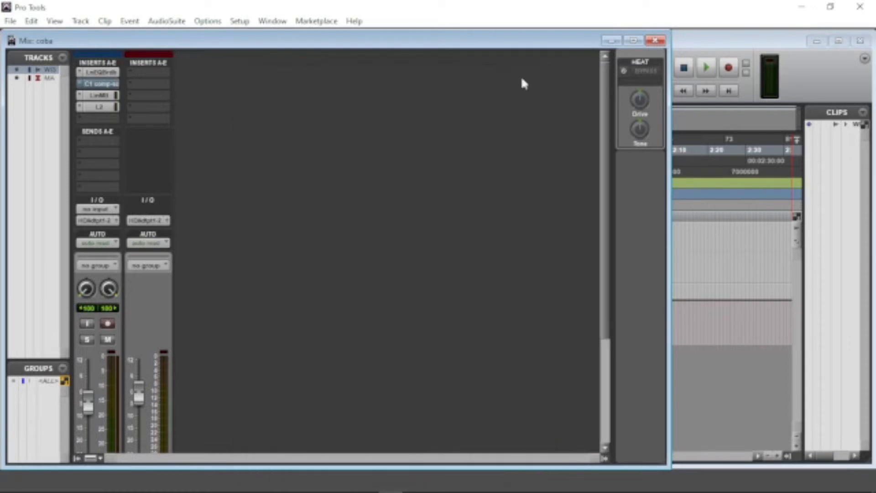
pyautogui.click(101, 95)
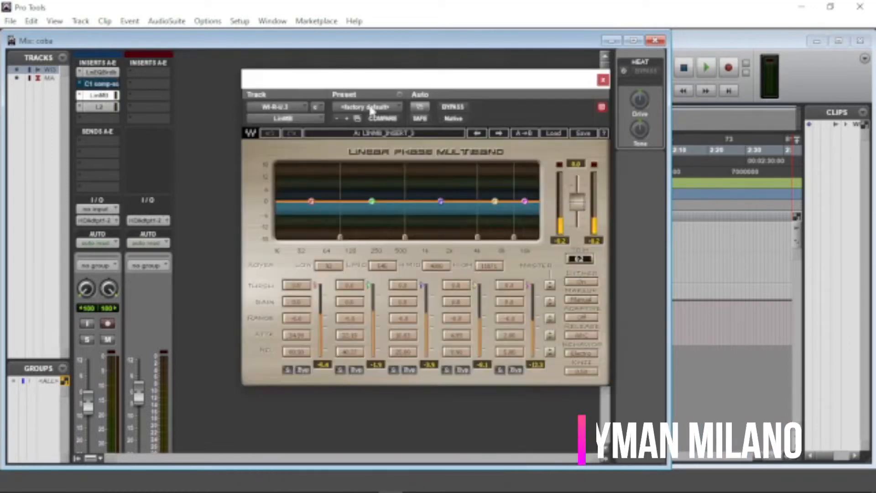
pyautogui.click(99, 107)
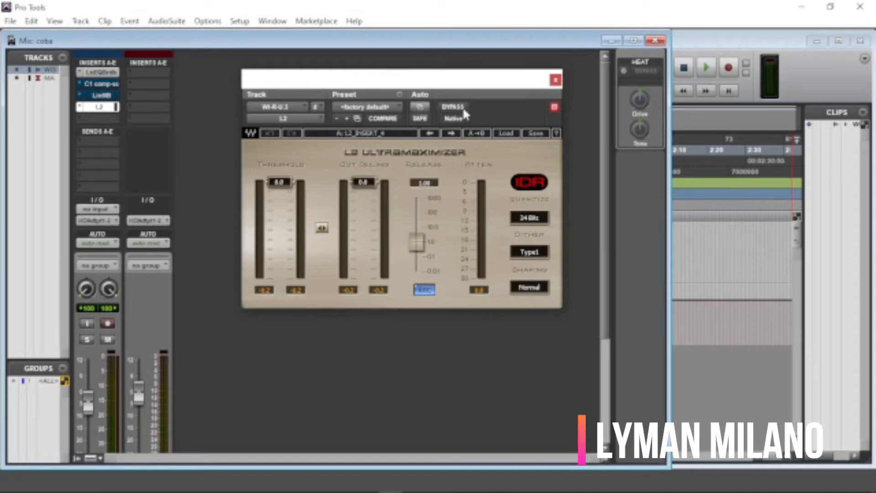
pyautogui.click(97, 73)
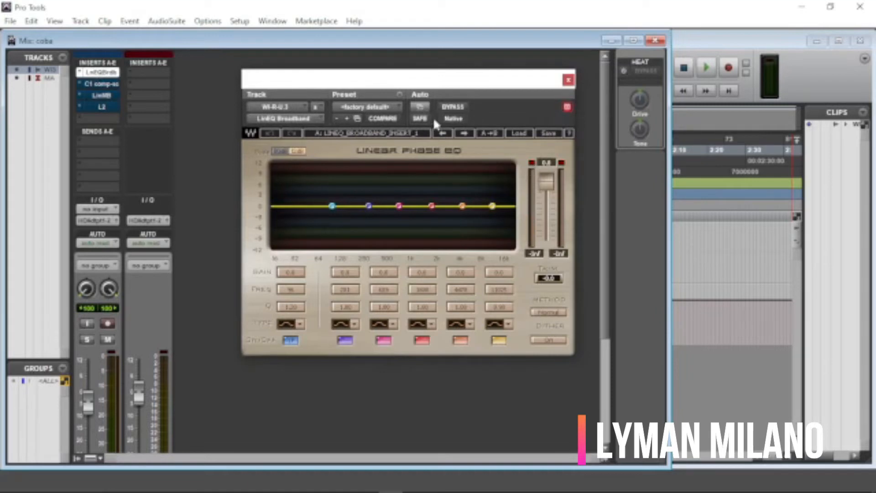
pyautogui.click(453, 108)
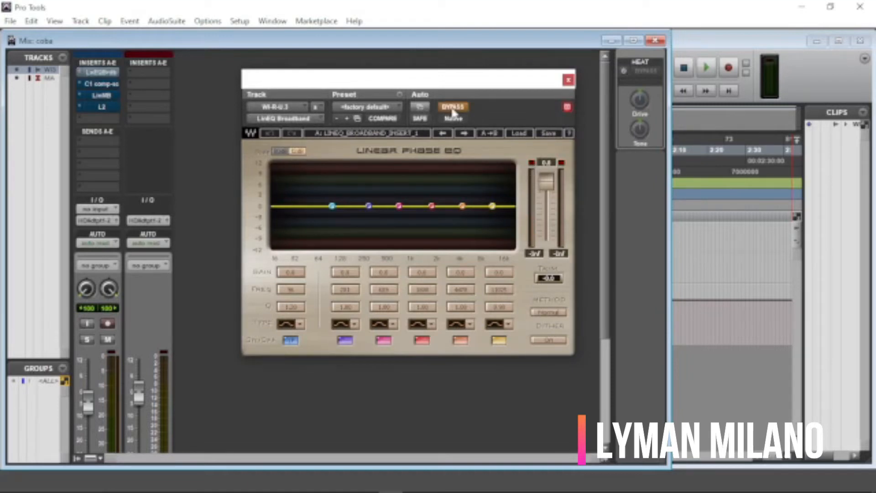
pyautogui.click(568, 80)
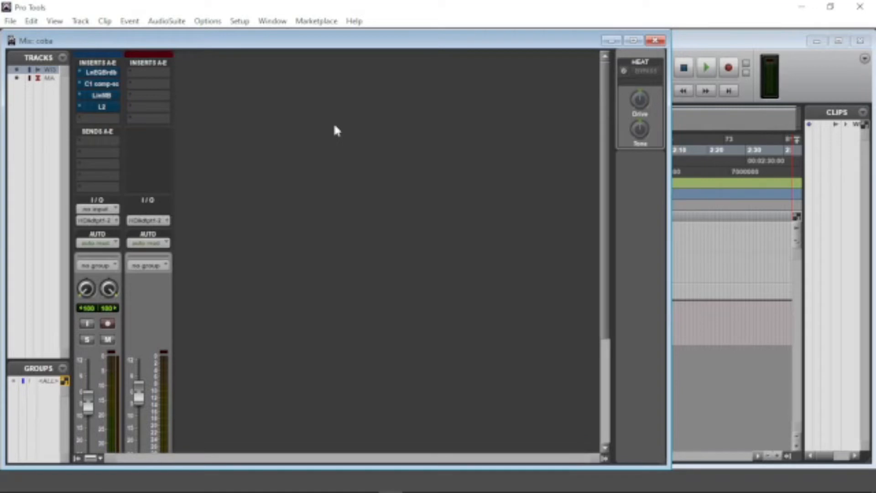
# - Play back the WI-R-U.3 track and examine its levels in the mixer and its waveform in the Edit window
pyautogui.press('space')
pyautogui.scroll(-3, 414, 216)
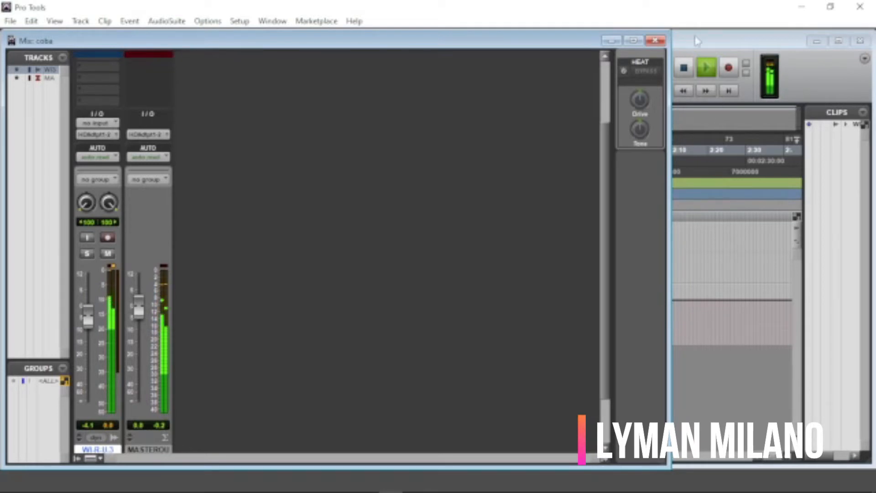
pyautogui.hotkey('ctrl', '=')
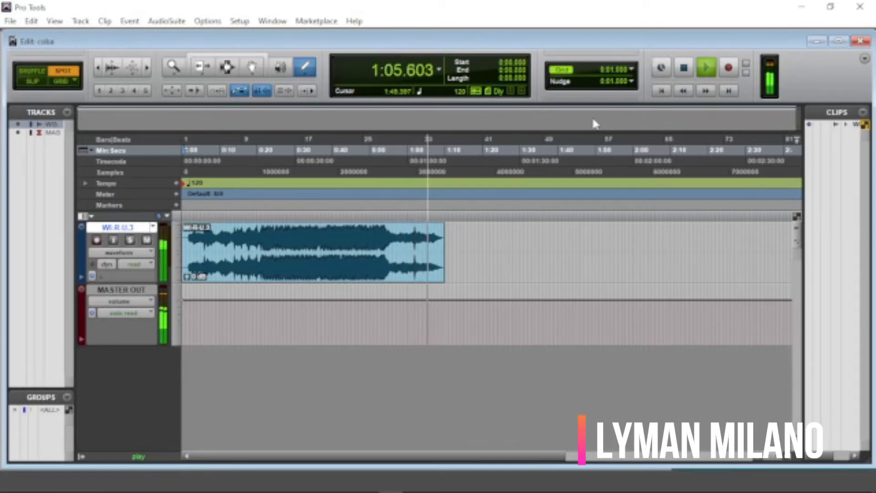
pyautogui.press('space')
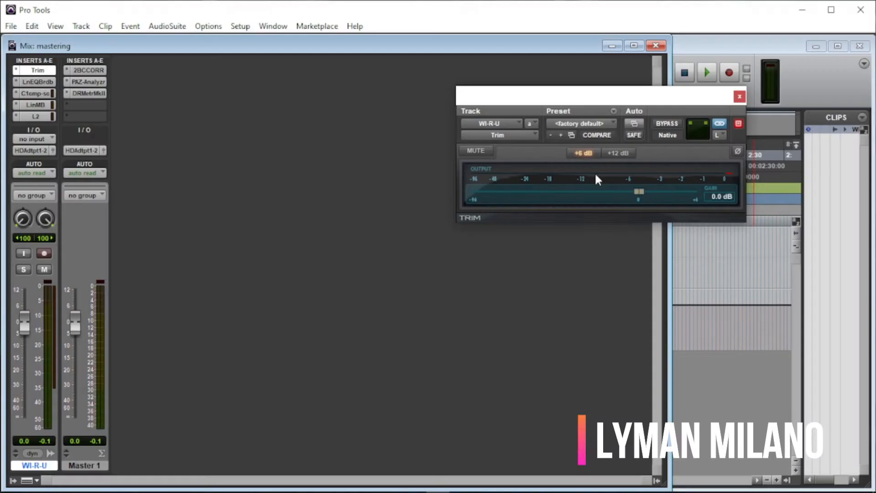
# - Set the target loudness of the MAAT DRMeter MkII on the Master 1 track to -9 LUFS
pyautogui.click(100, 92)
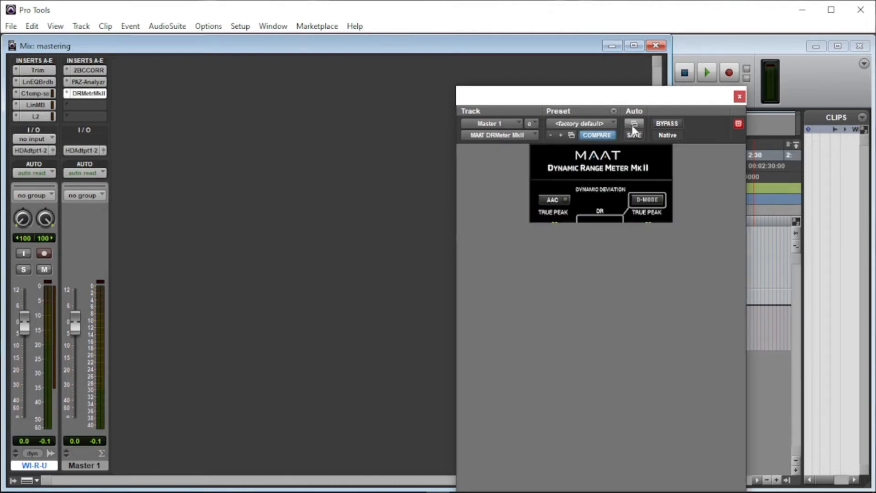
pyautogui.moveTo(598, 101); pyautogui.dragTo(581, 11)
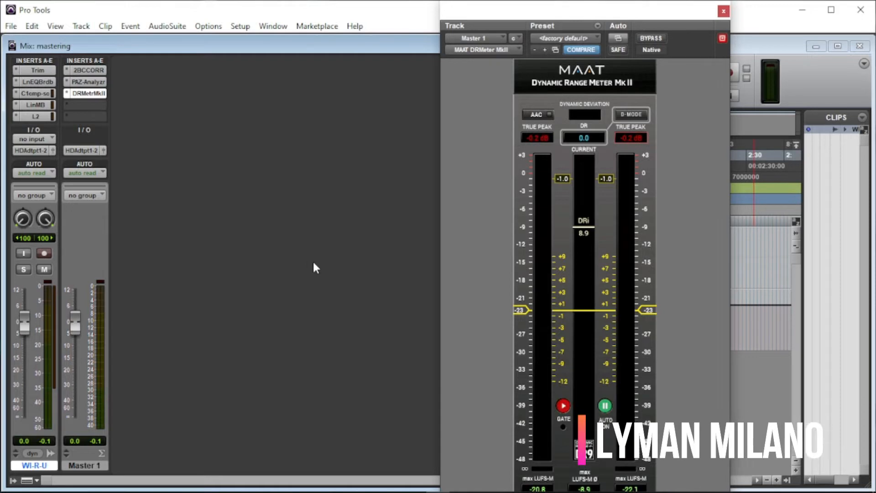
pyautogui.click(577, 104)
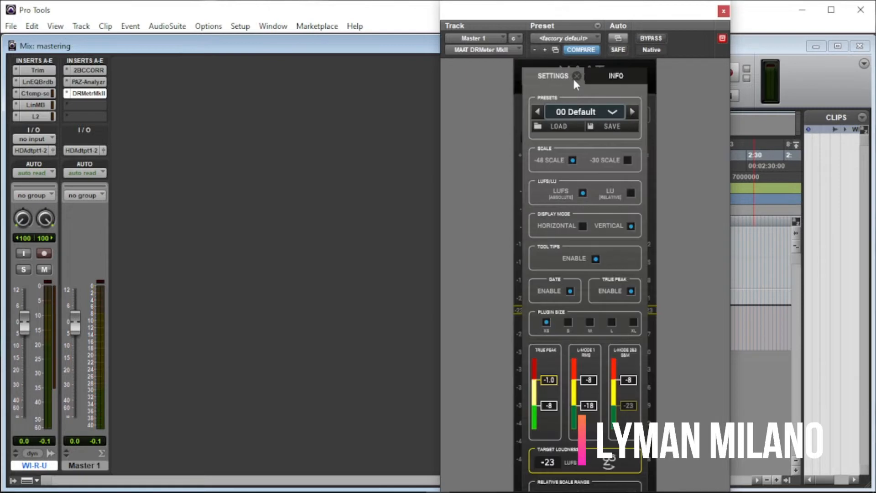
pyautogui.click(552, 467)
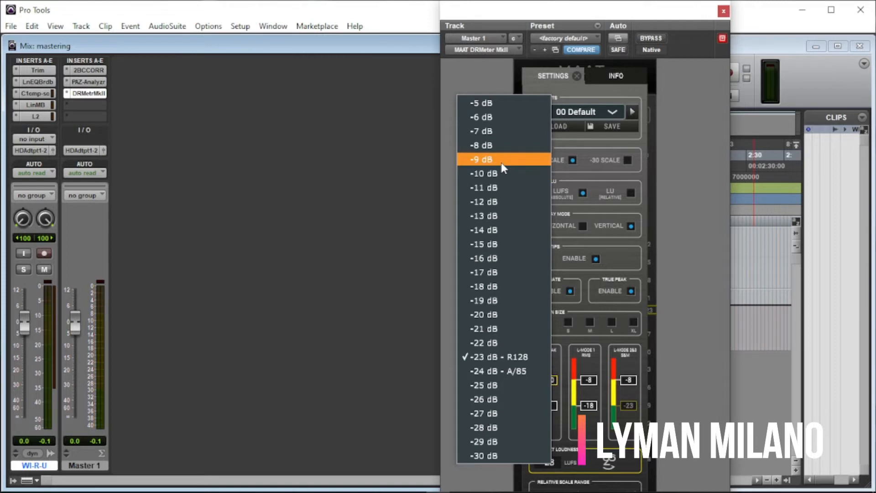
pyautogui.press('Escape')
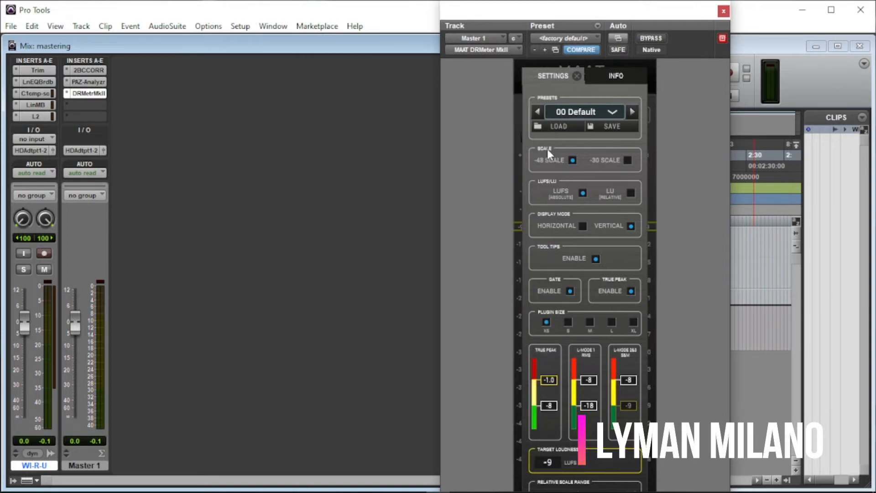
pyautogui.click(577, 74)
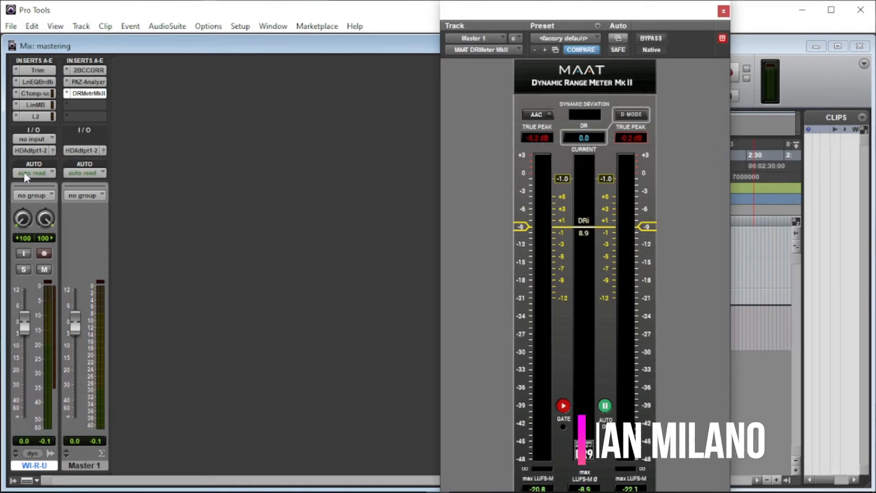
# - Open the Trim plug-in on the WI-R-U track and lower its gain to about -6.0 dB during playback
pyautogui.click(38, 71)
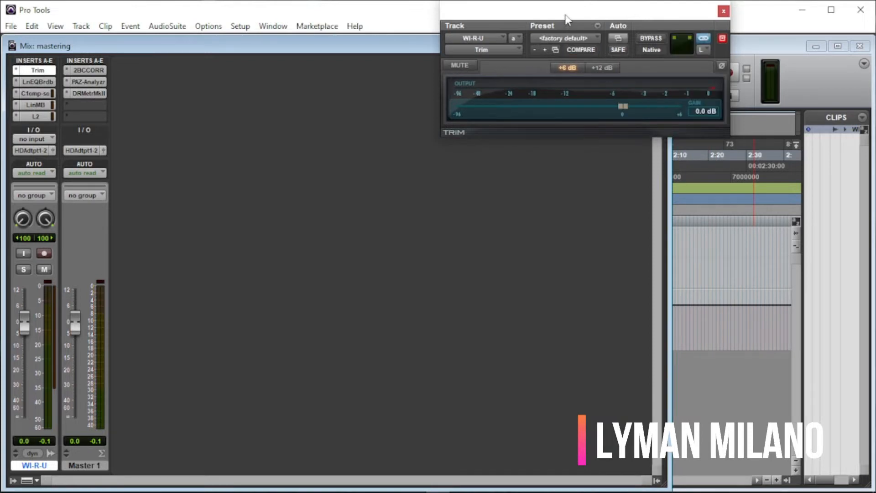
pyautogui.moveTo(565, 21); pyautogui.dragTo(584, 109)
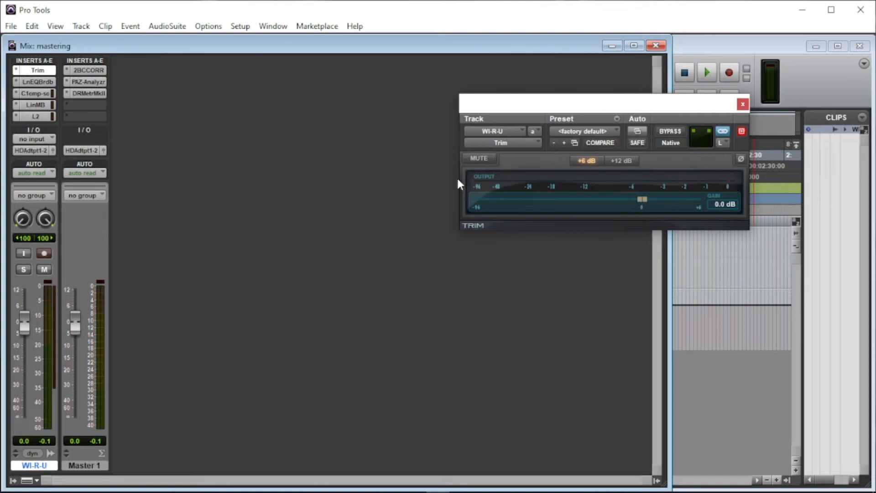
pyautogui.press('space')
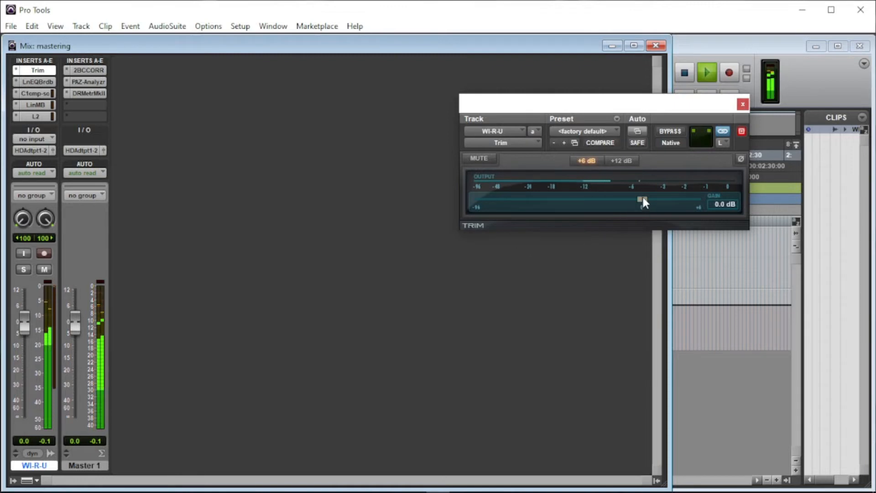
pyautogui.moveTo(643, 199); pyautogui.dragTo(620, 204)
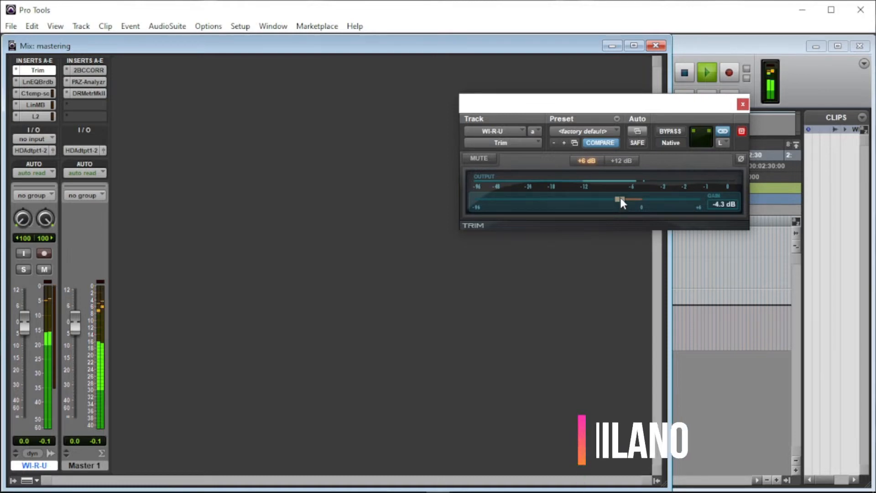
pyautogui.moveTo(621, 199); pyautogui.dragTo(612, 207)
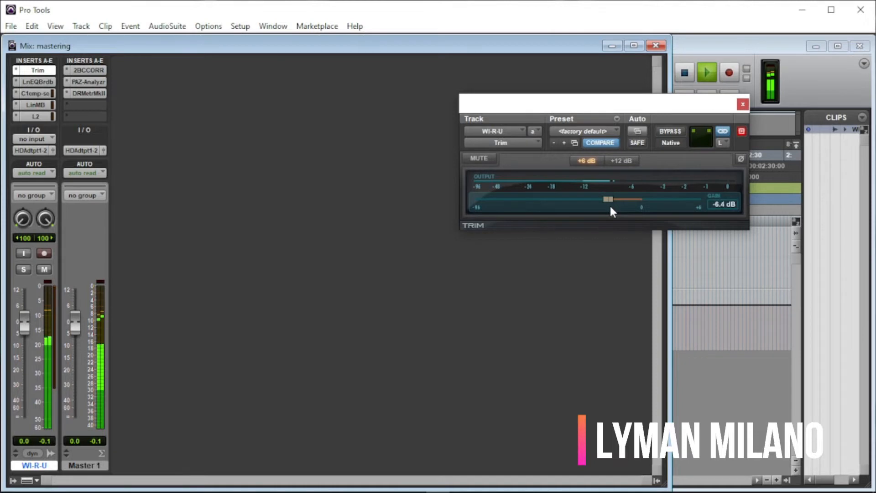
pyautogui.moveTo(610, 204); pyautogui.dragTo(609, 205)
# - Fine-tune the Trim gain to exactly -6.3 dB and stop playback
pyautogui.click(721, 204)
pyautogui.click(723, 205)
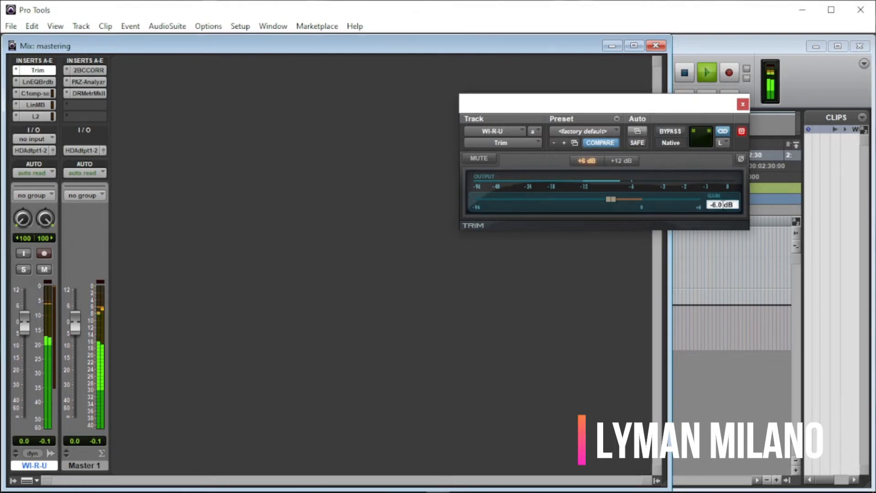
pyautogui.press('BackSpace')
pyautogui.write('3')
pyautogui.press('Return')
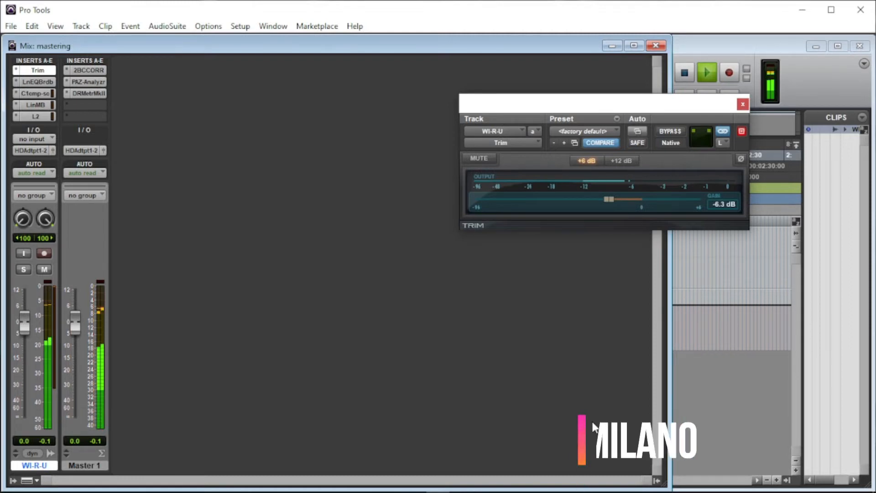
pyautogui.press('space')
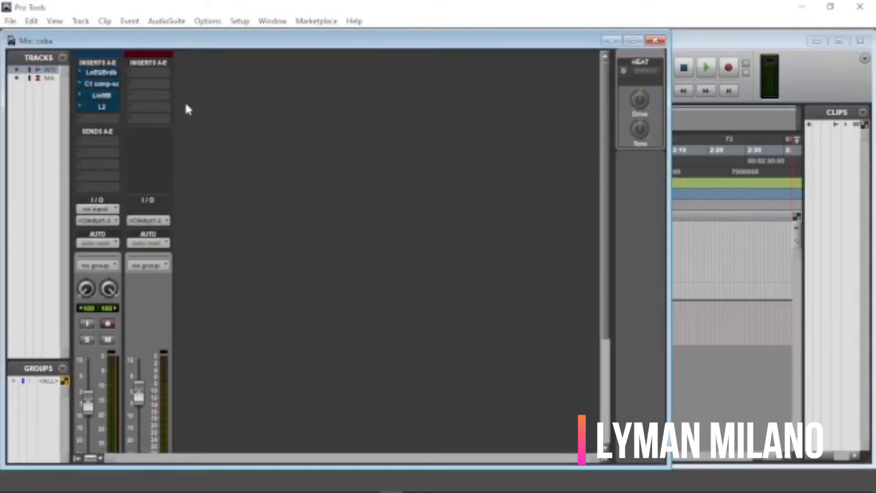
# - Insert the stereo PAZ-Frequency analyzer in the first slot of MASTER OUT and play the mix through it
pyautogui.click(149, 72)
pyautogui.moveTo(211, 94)
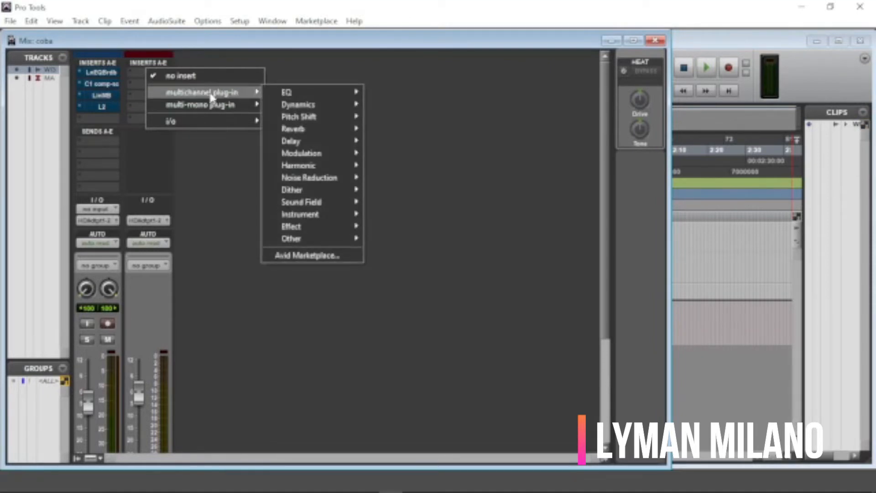
pyautogui.moveTo(324, 95)
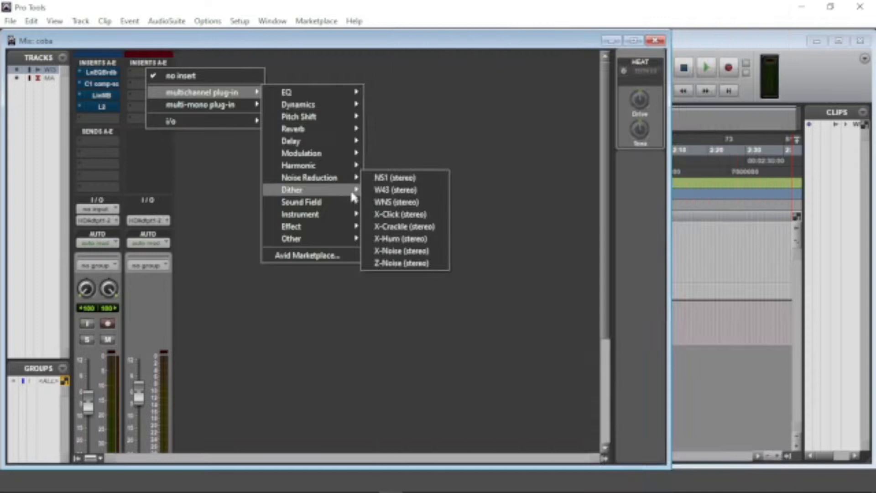
pyautogui.moveTo(352, 195)
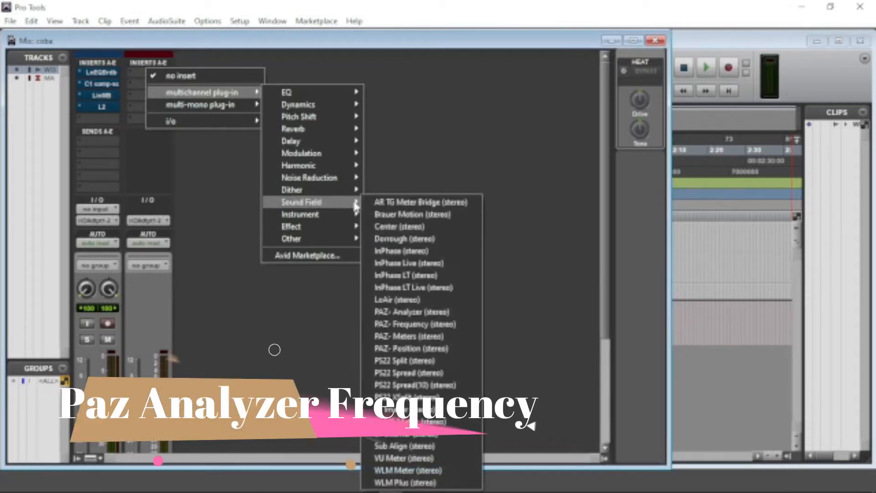
pyautogui.click(450, 327)
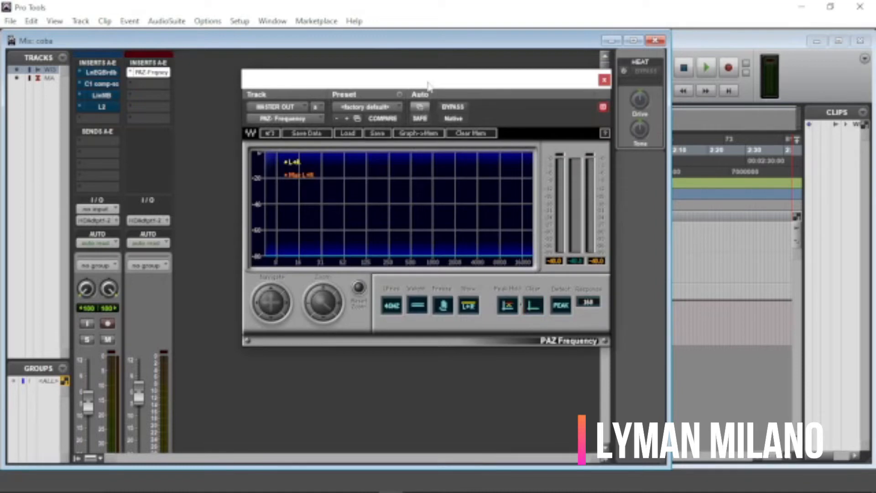
pyautogui.moveTo(428, 86); pyautogui.dragTo(410, 77)
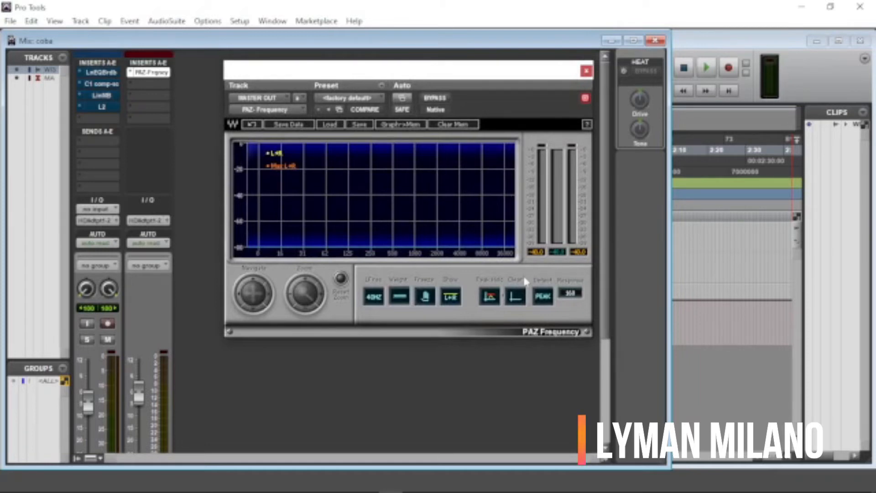
pyautogui.press('space')
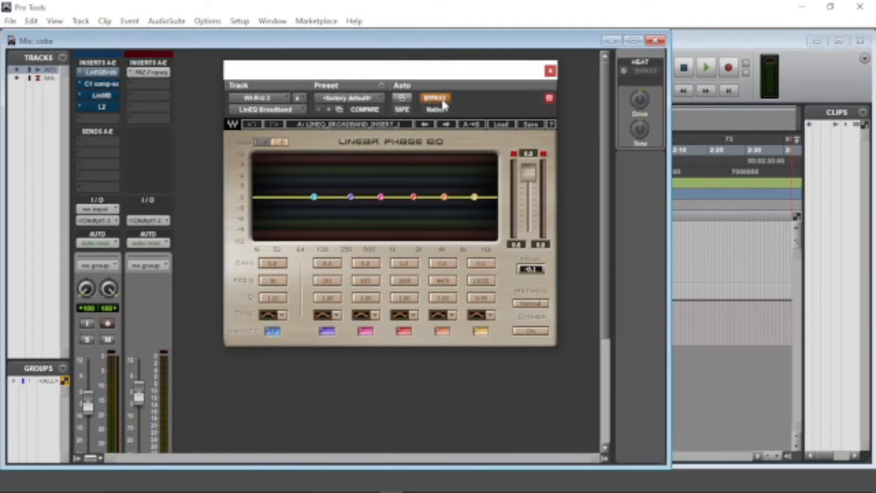
# - Take the Linear Phase EQ on WI-R-U.3 out of bypass, setting the LF band's frequency to 134 and the yellow band's to 19638
pyautogui.click(442, 100)
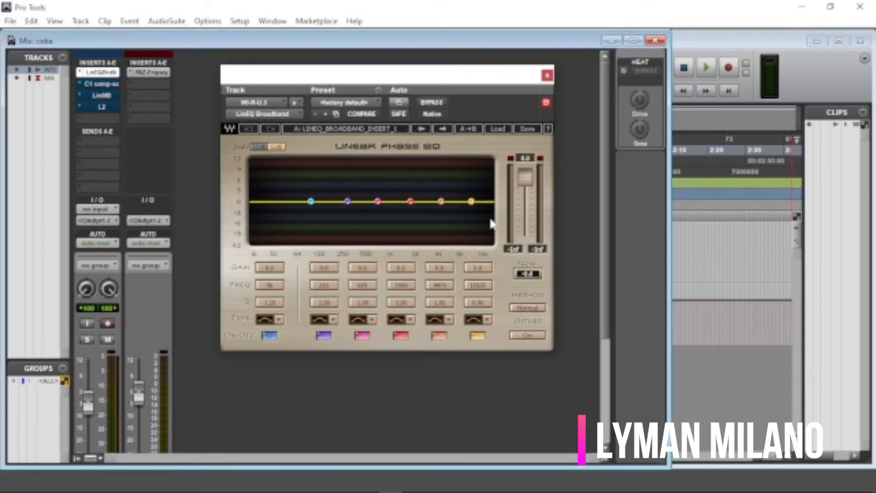
pyautogui.click(274, 334)
pyautogui.click(274, 285)
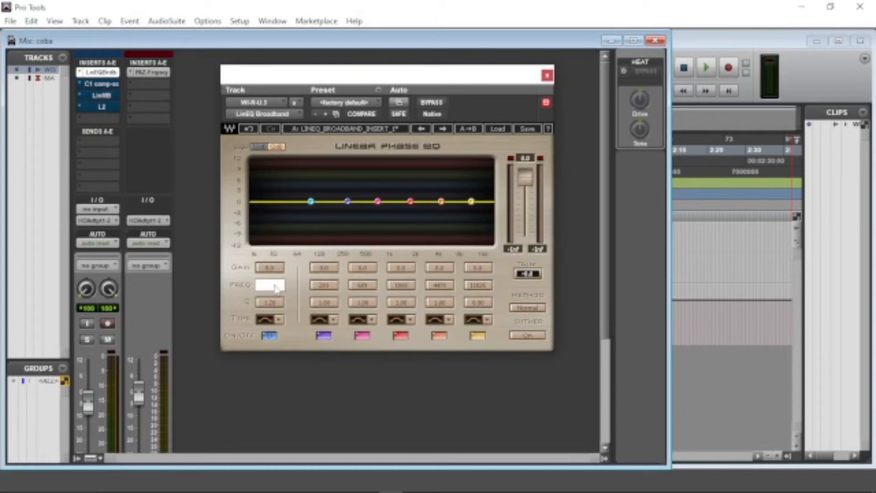
pyautogui.write('134')
pyautogui.press('Return')
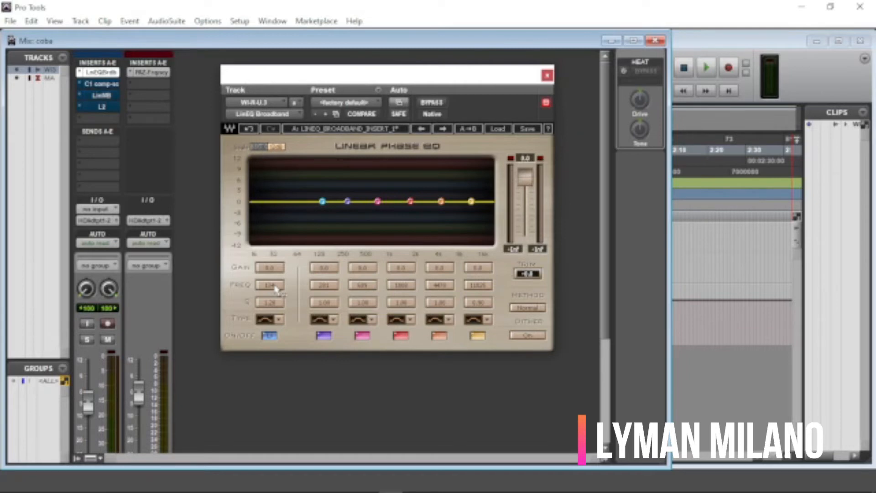
pyautogui.click(490, 285)
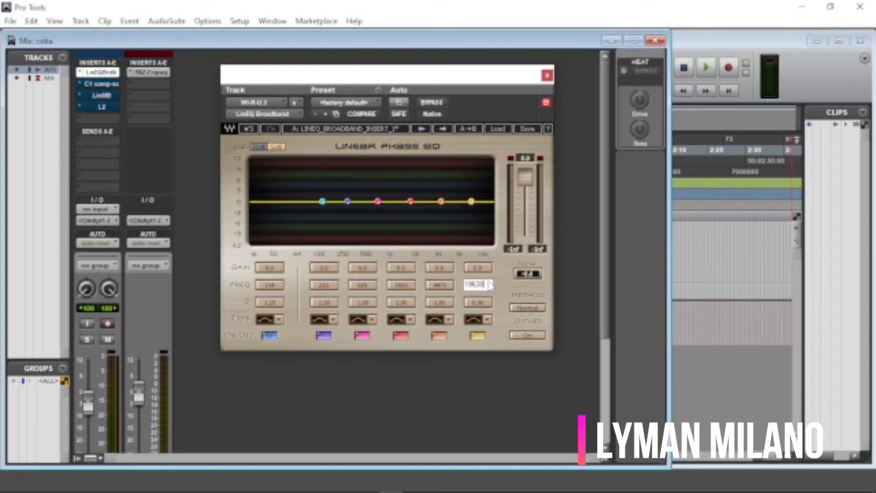
pyautogui.press('Return')
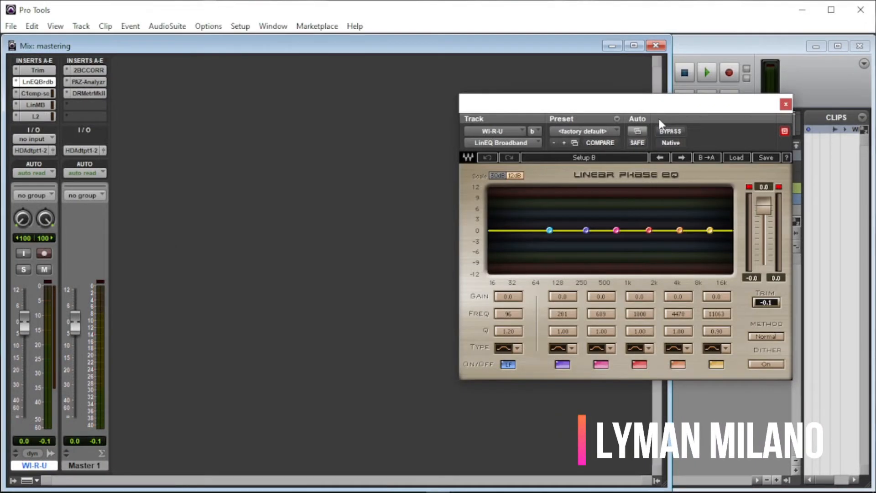
# - Clear the clip indicators of WI-R-U's Linear Phase EQ and switch it from Setup B to setup A, LINEQ_BROADBAND_INSERT_1
pyautogui.moveTo(653, 107); pyautogui.dragTo(487, 133)
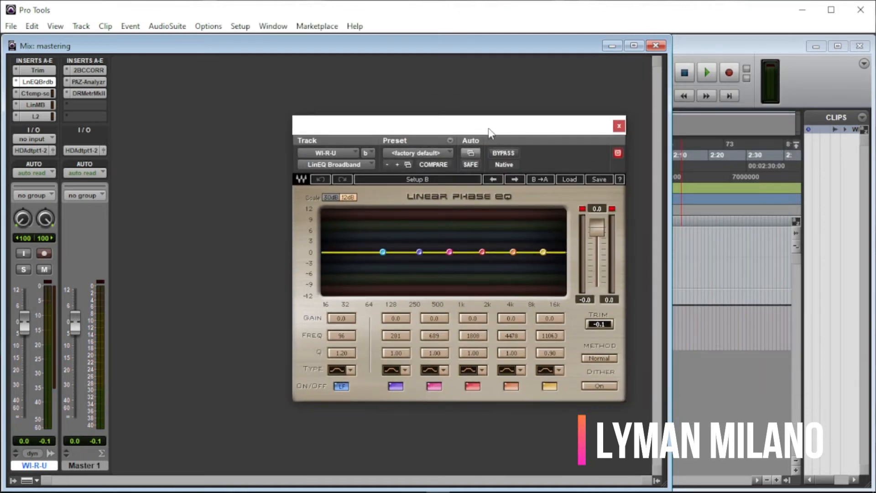
pyautogui.click(583, 209)
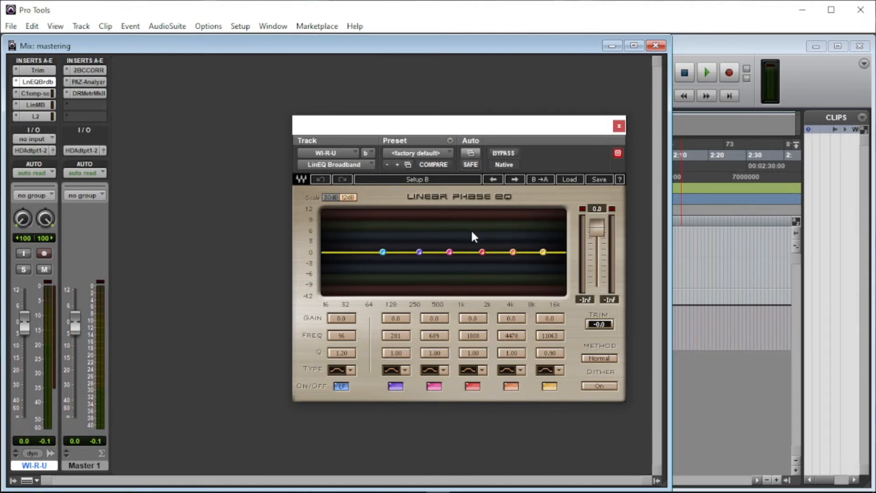
pyautogui.click(445, 180)
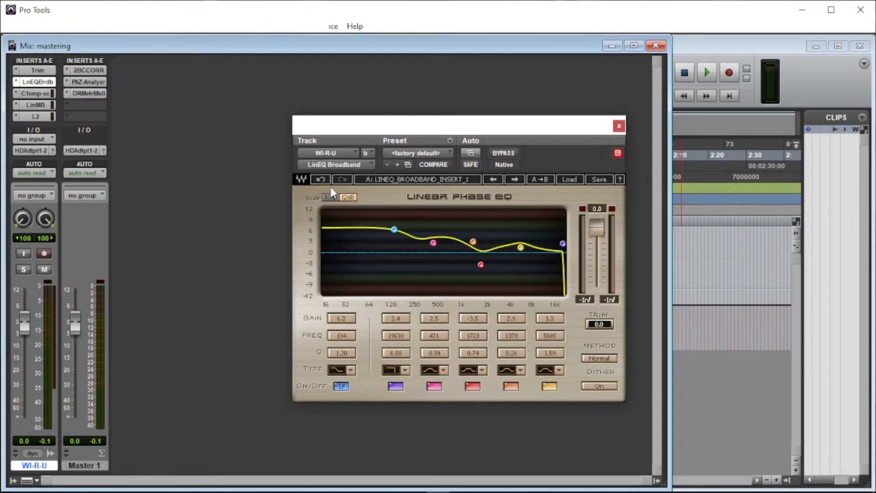
# - Play the WI-R-U track through the Linear Phase EQ, examining its output levels and the playback position in the Edit window
pyautogui.press('space')
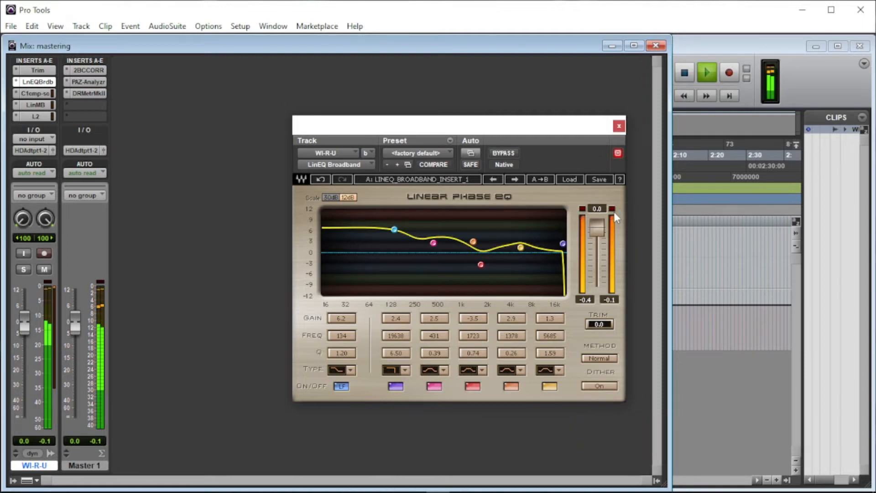
pyautogui.hotkey('ctrl', '=')
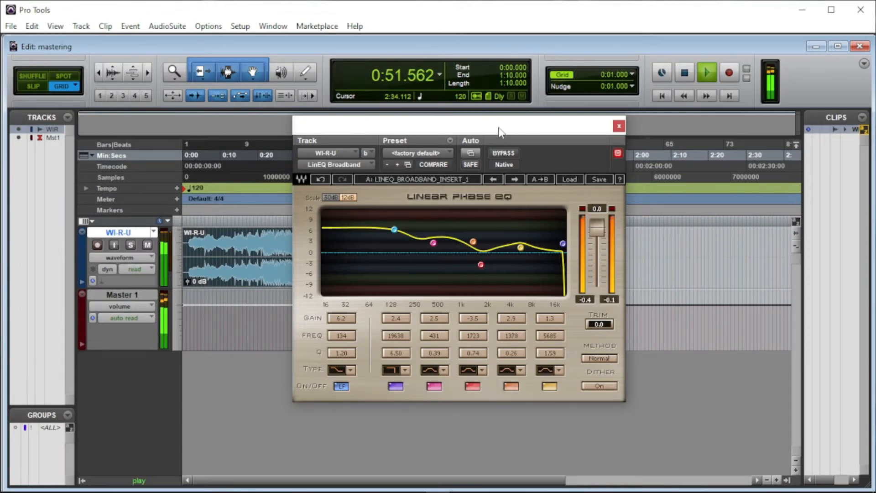
pyautogui.moveTo(508, 137); pyautogui.dragTo(667, 154)
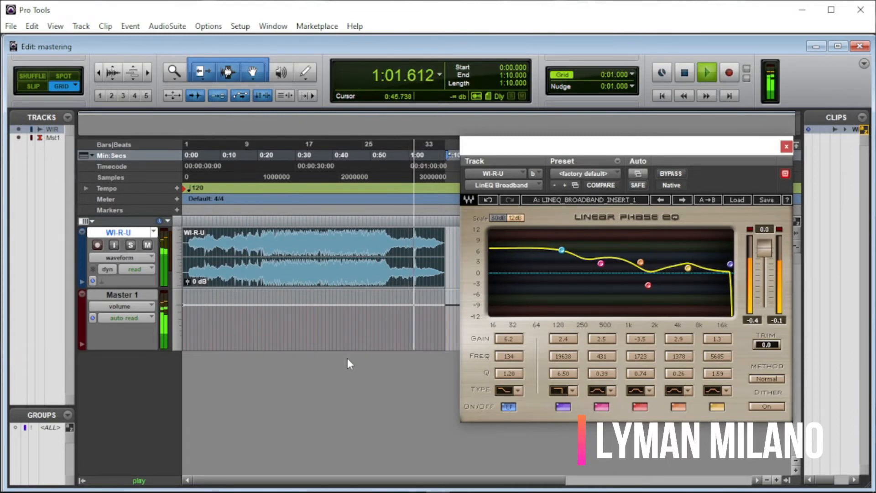
pyautogui.hotkey('ctrl', '=')
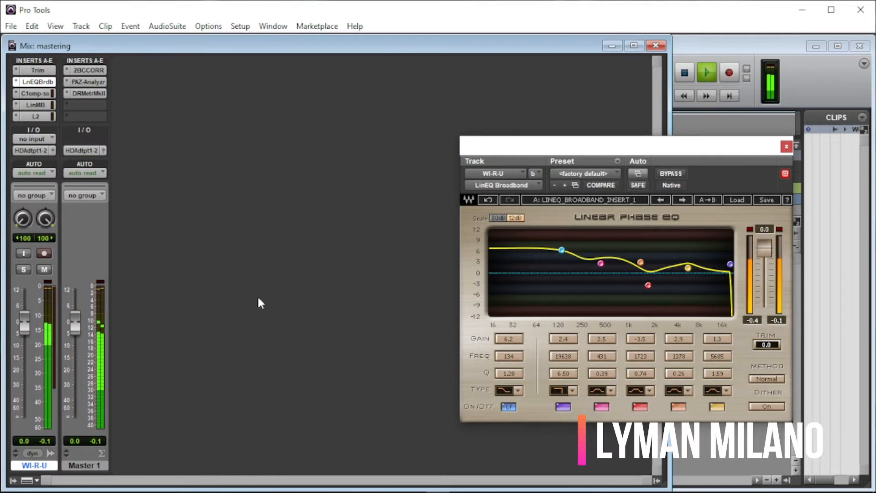
# - Stop playback and open WI-R-U's C1 compressor in place of the Linear Phase EQ, moving its window fully into view
pyautogui.press('space')
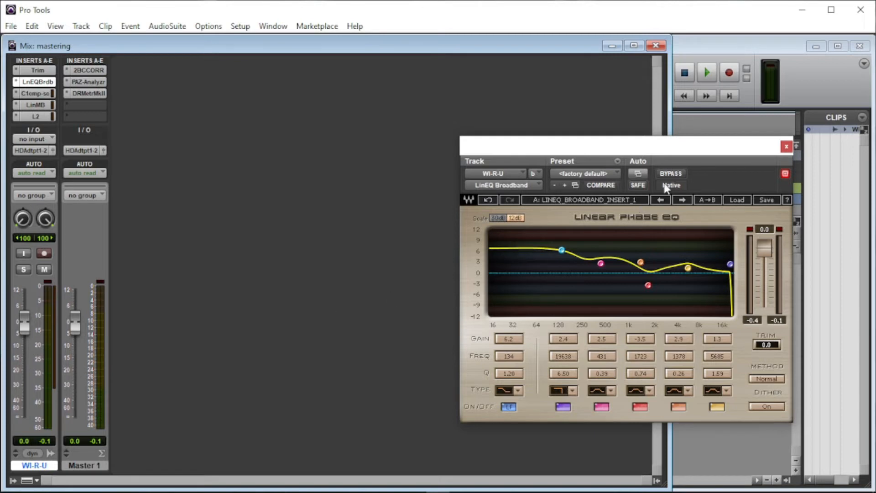
pyautogui.click(788, 147)
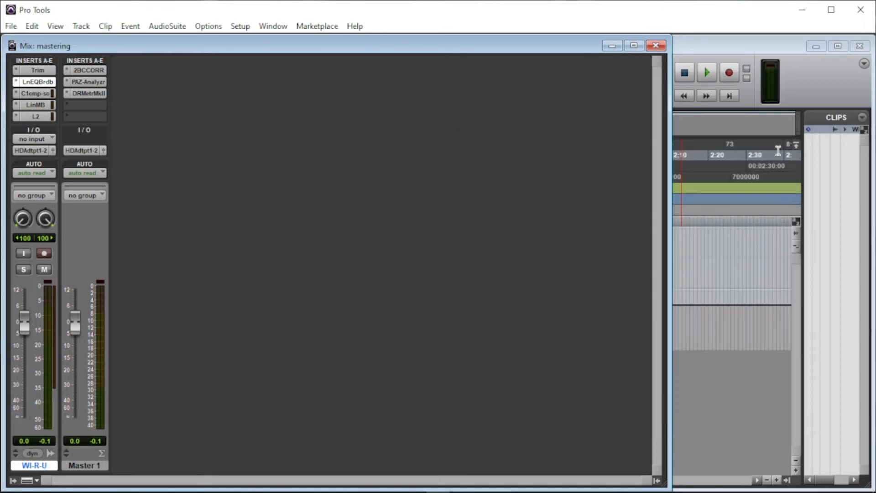
pyautogui.click(48, 82)
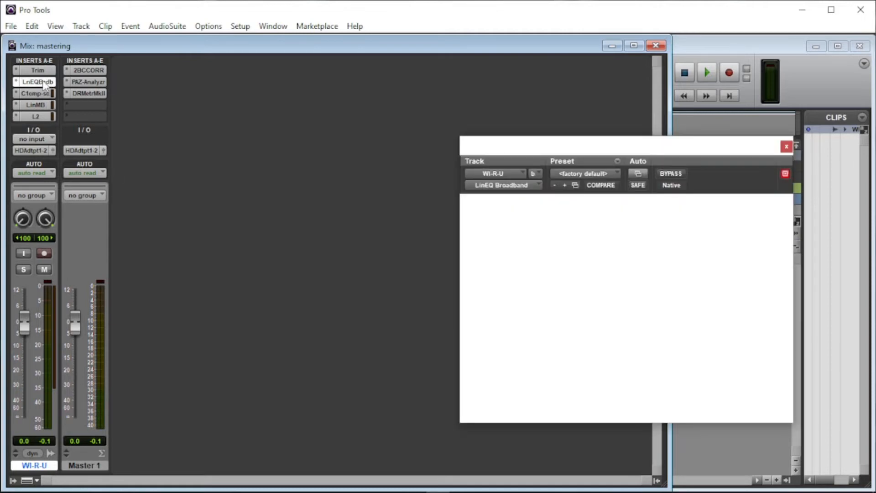
pyautogui.click(41, 94)
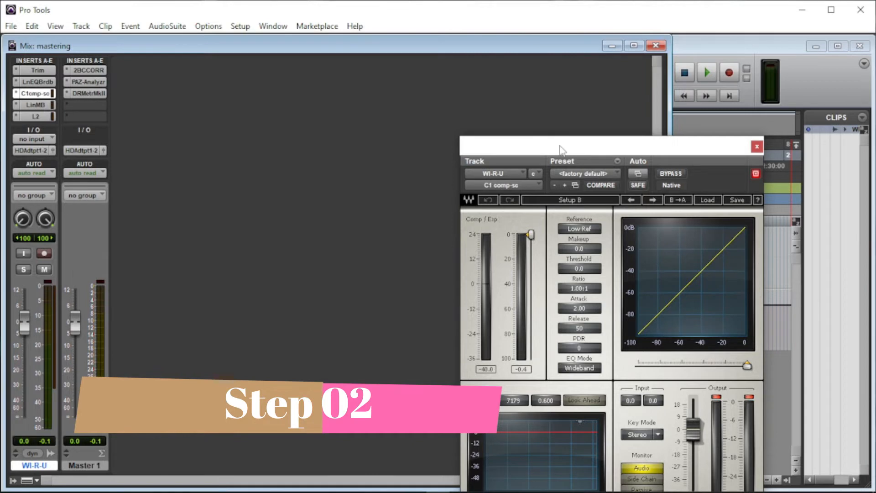
pyautogui.moveTo(562, 142); pyautogui.dragTo(569, 90)
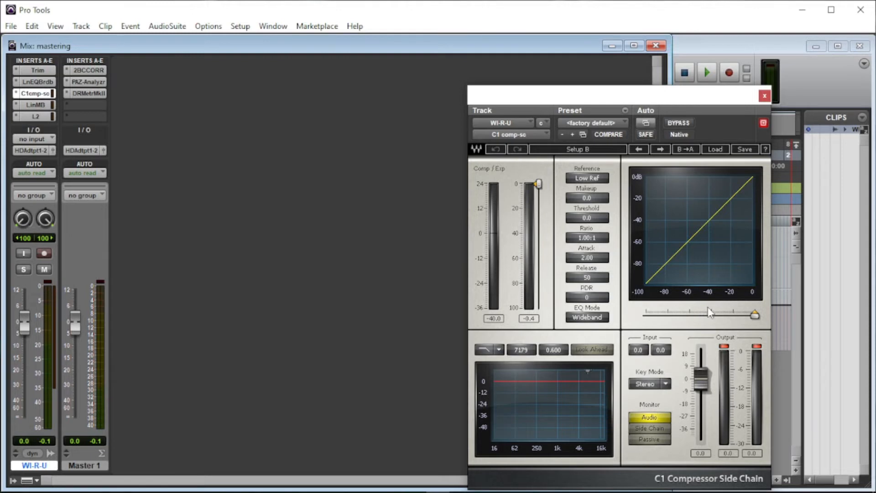
# - Clear the C1 compressor's output clip indicators, play the mix and switch from Setup B to setup A, C1_COMP_SC_INSERT_2
pyautogui.click(725, 346)
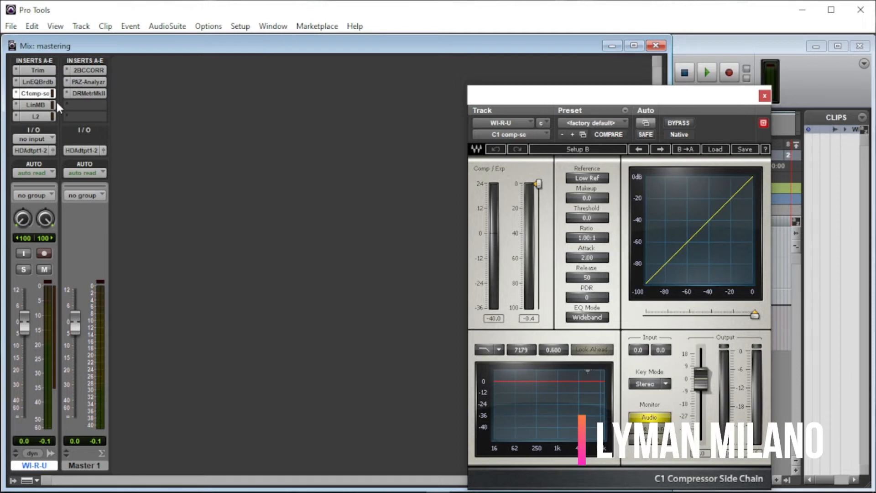
pyautogui.press('space')
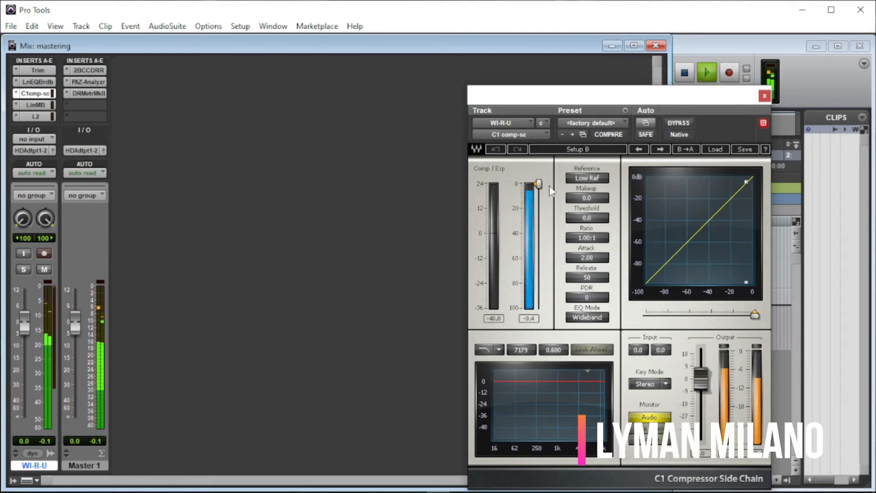
pyautogui.click(582, 153)
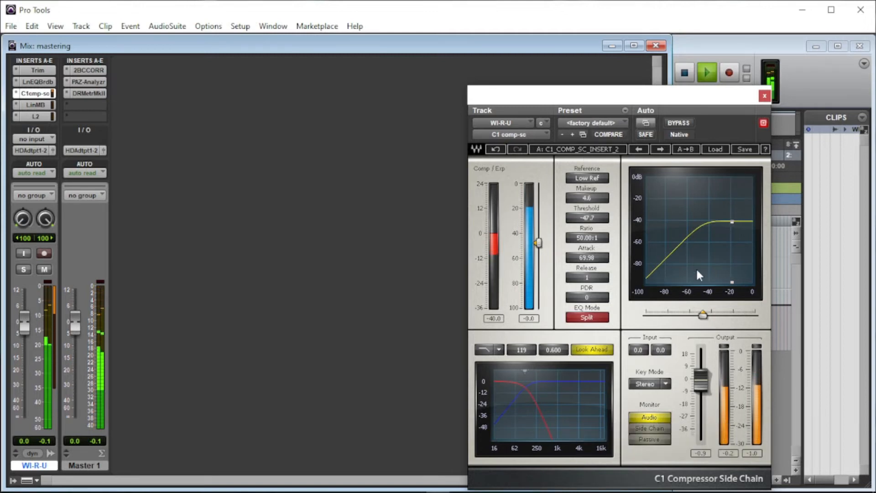
# - Try the C1 compressor's threshold at 0.0 and at -51.7 while the mix plays
pyautogui.moveTo(703, 314); pyautogui.dragTo(755, 314)
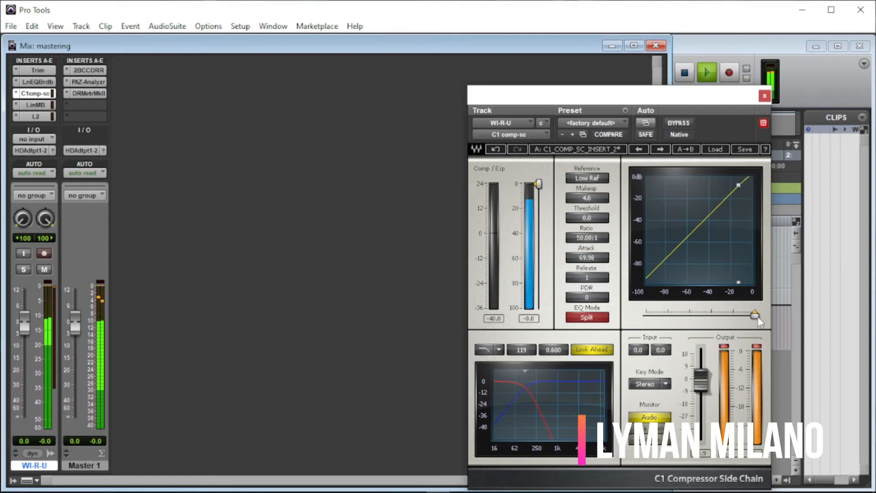
pyautogui.moveTo(755, 314); pyautogui.dragTo(699, 315)
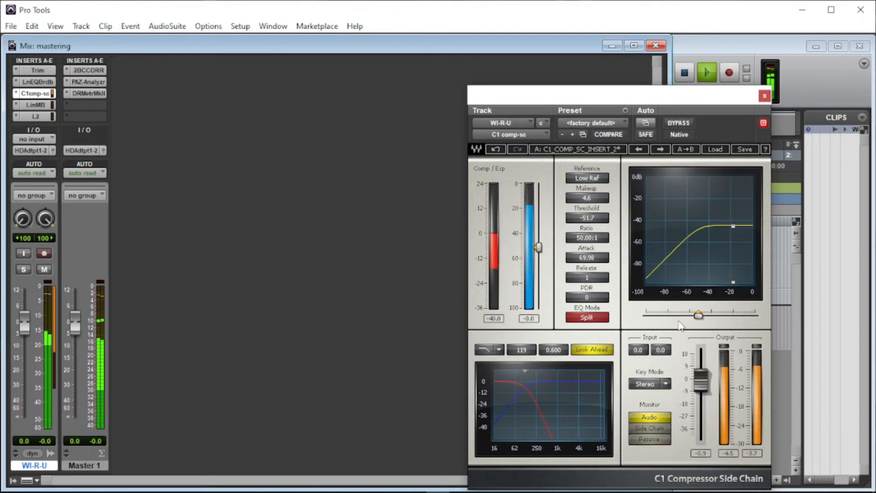
pyautogui.click(592, 218)
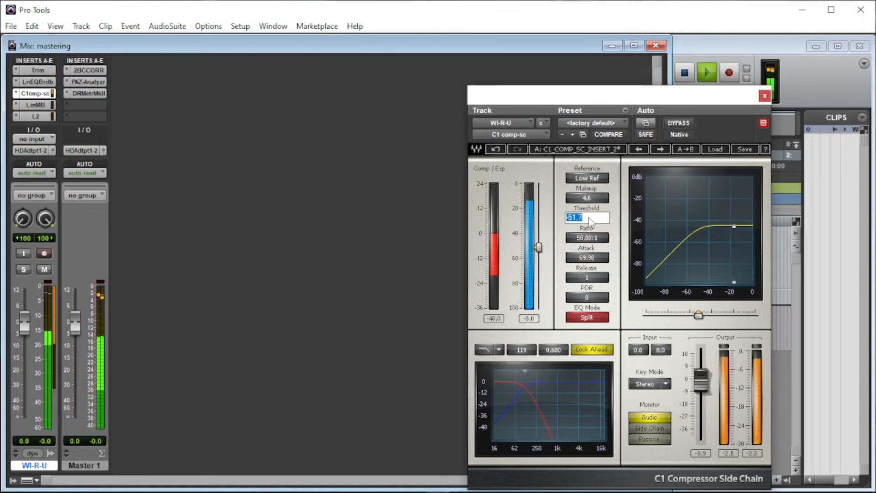
pyautogui.press('Return')
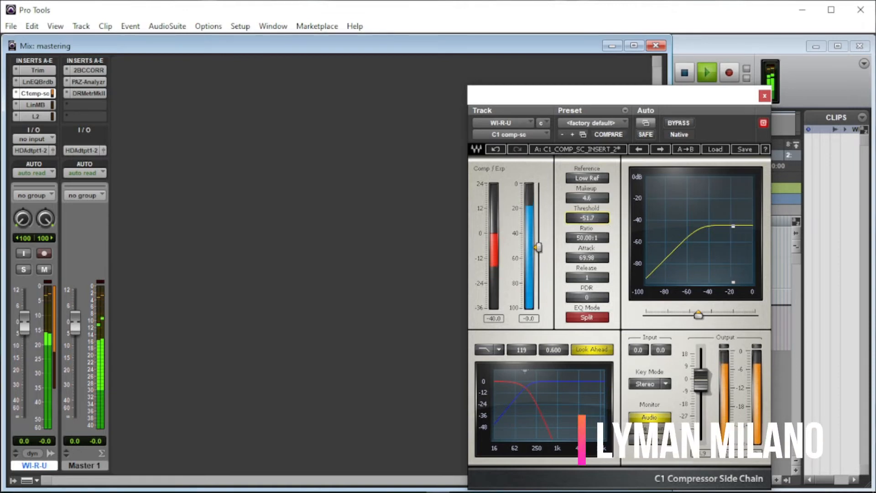
# - Set the C1 compressor's threshold to -47.7 and stop playback
pyautogui.click(600, 221)
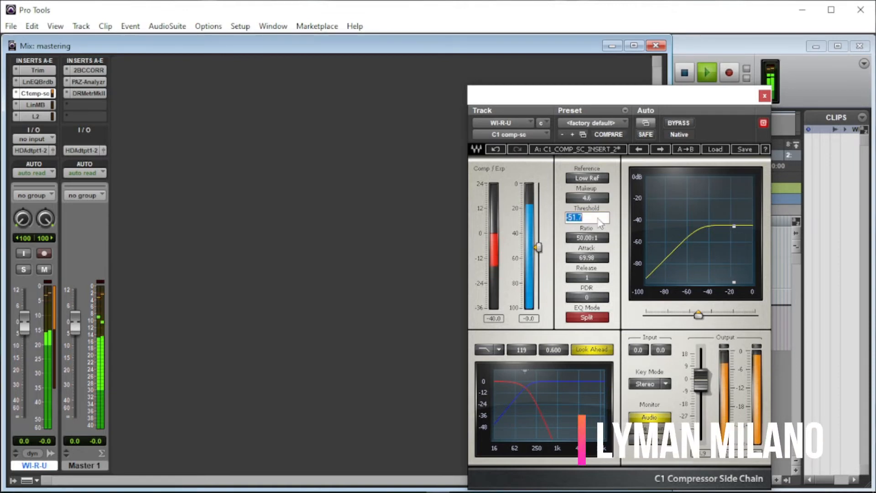
pyautogui.press('BackSpace')
pyautogui.write('-47')
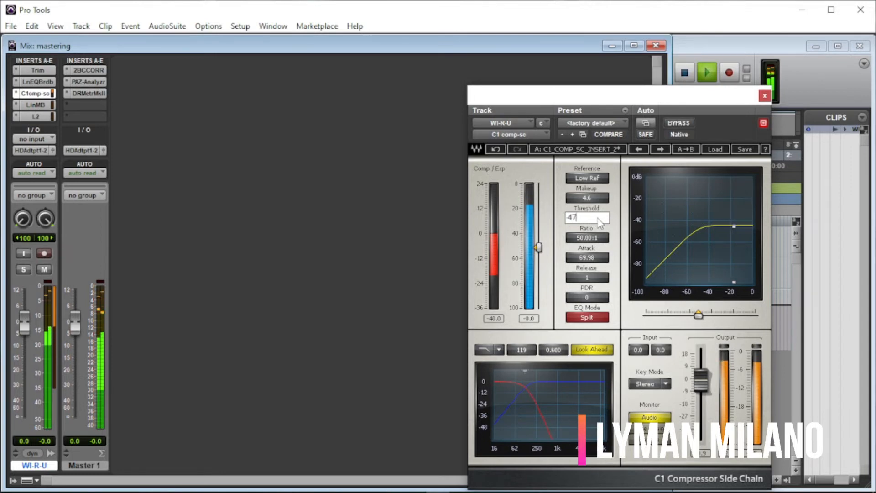
pyautogui.write('.7')
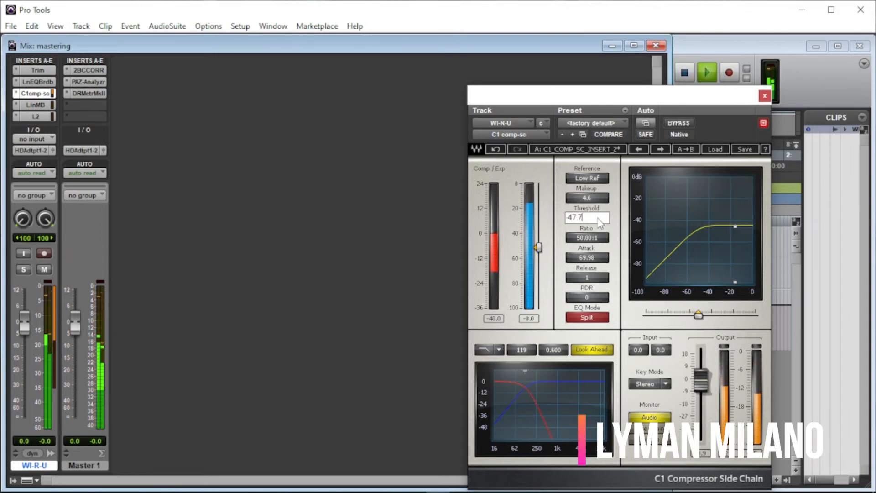
pyautogui.press('Return')
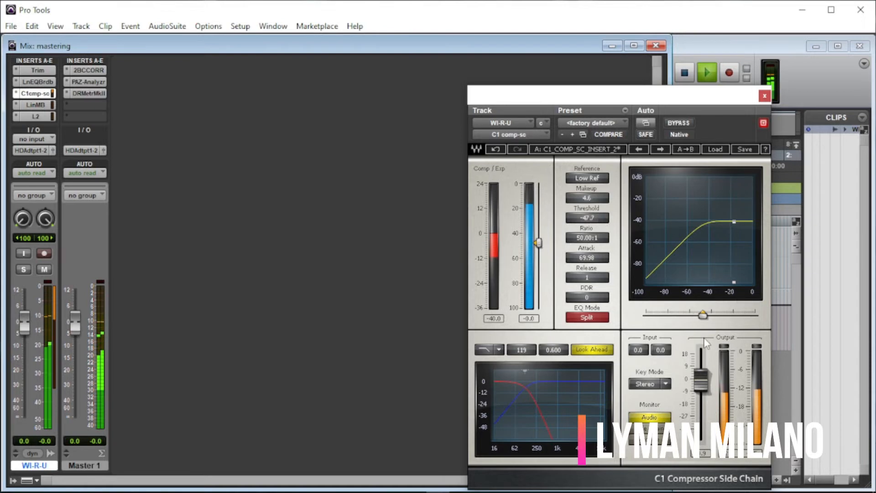
pyautogui.press('space')
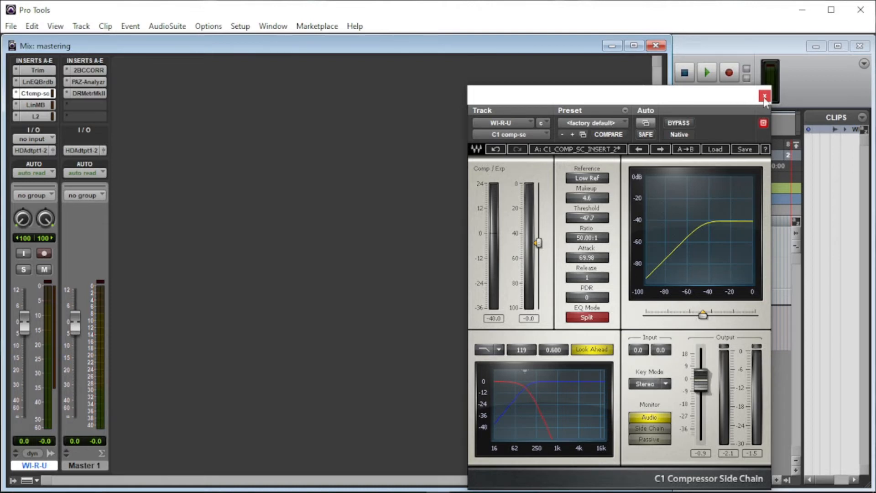
# - Open WI-R-U's Linear Phase Multiband, clear its clip indicators and switch it from Setup B to setup A, LINMB_INSERT_3
pyautogui.click(35, 93)
pyautogui.click(37, 105)
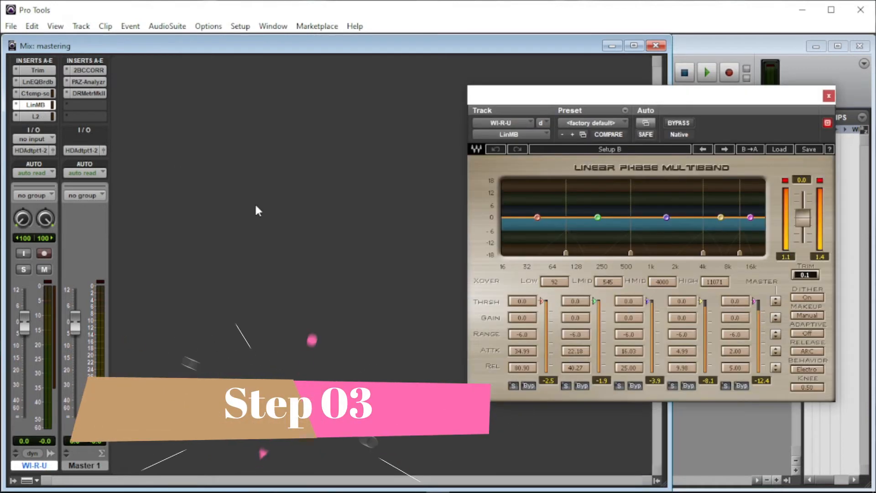
pyautogui.click(785, 183)
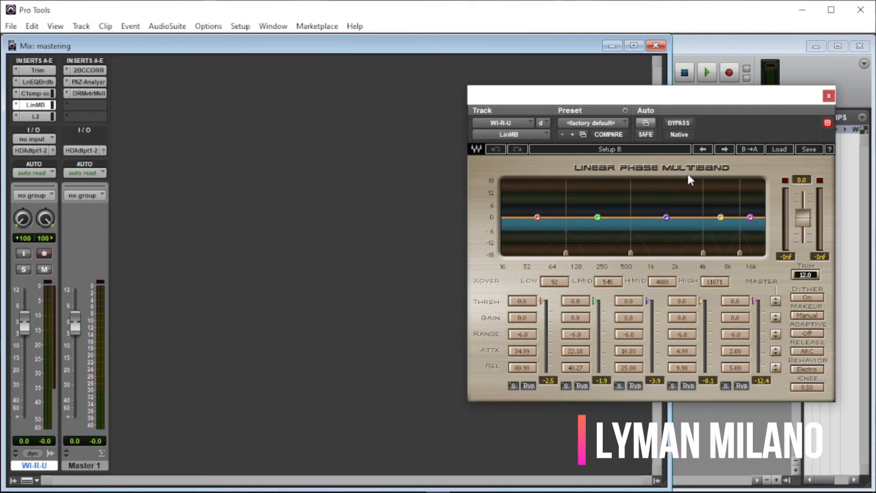
pyautogui.click(642, 151)
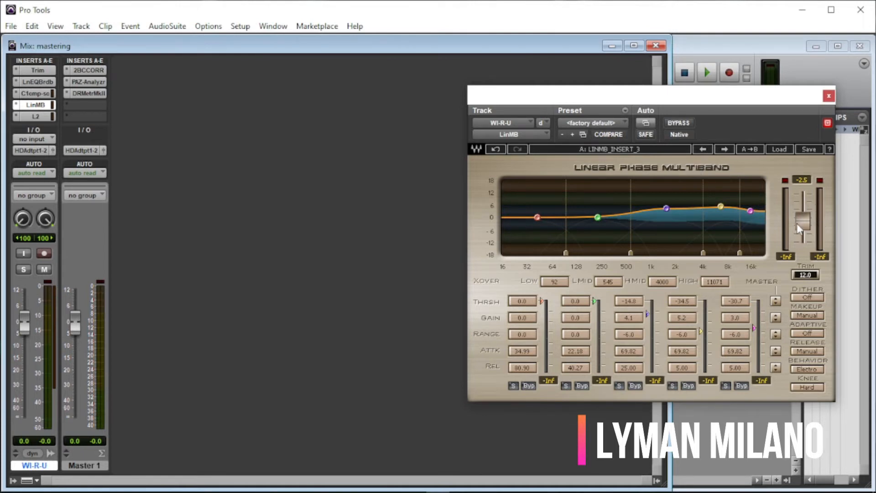
# - Play the mix and try the multiband's output gain at 4.8 and 1.4, clearing the clip indicators after each change
pyautogui.press('space')
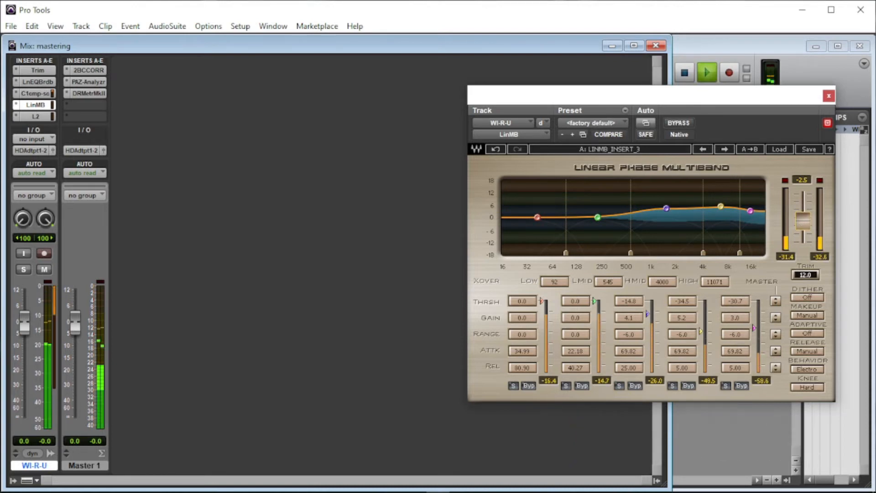
pyautogui.moveTo(802, 222); pyautogui.dragTo(802, 212)
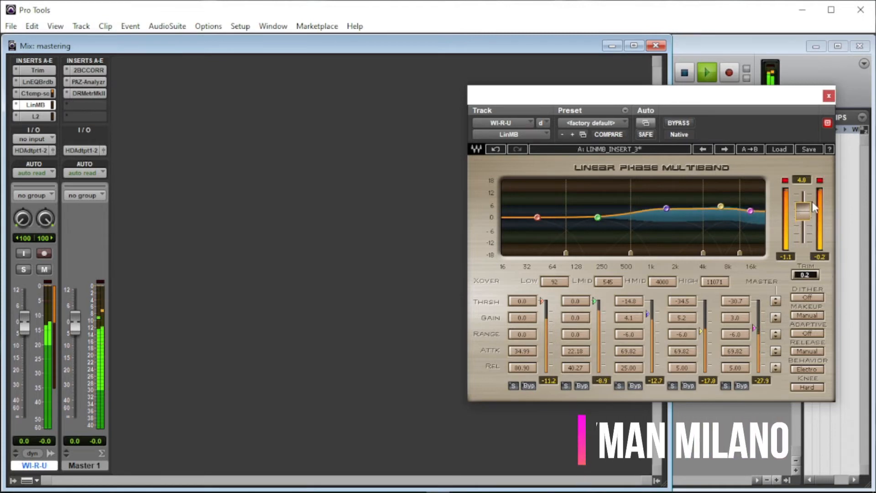
pyautogui.click(820, 180)
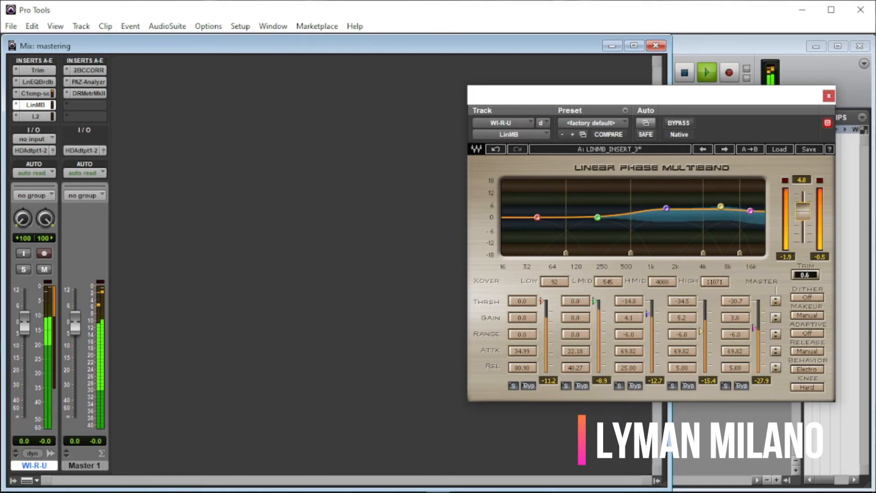
pyautogui.moveTo(803, 210); pyautogui.dragTo(803, 215)
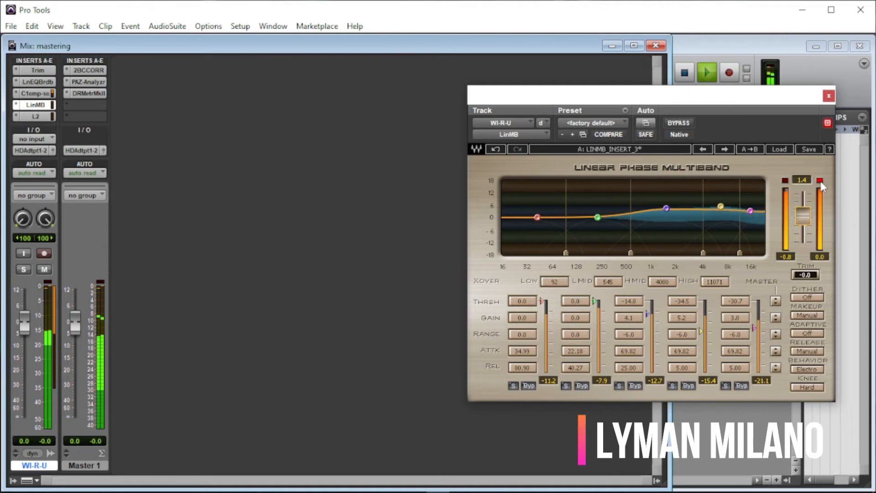
pyautogui.click(820, 181)
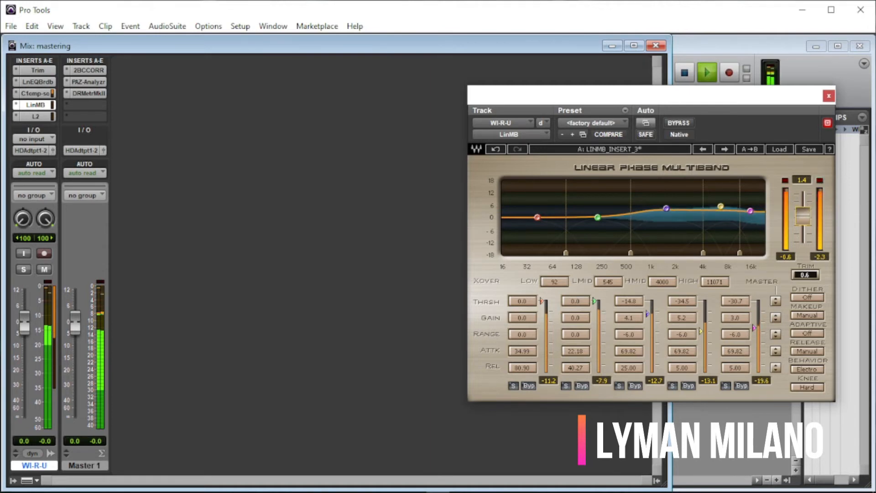
# - Set the multiband's output gain to -2.5, check the playback position in the Edit window and stop playback
pyautogui.moveTo(803, 215); pyautogui.dragTo(807, 220)
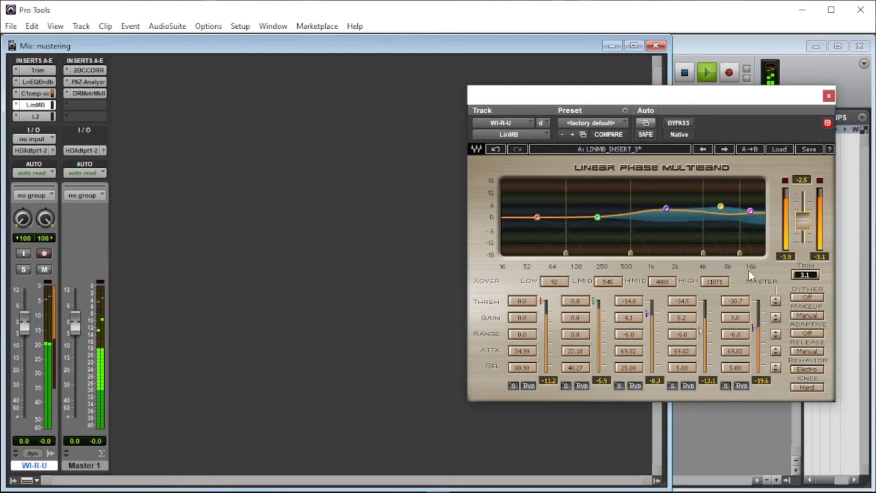
pyautogui.hotkey('ctrl', '=')
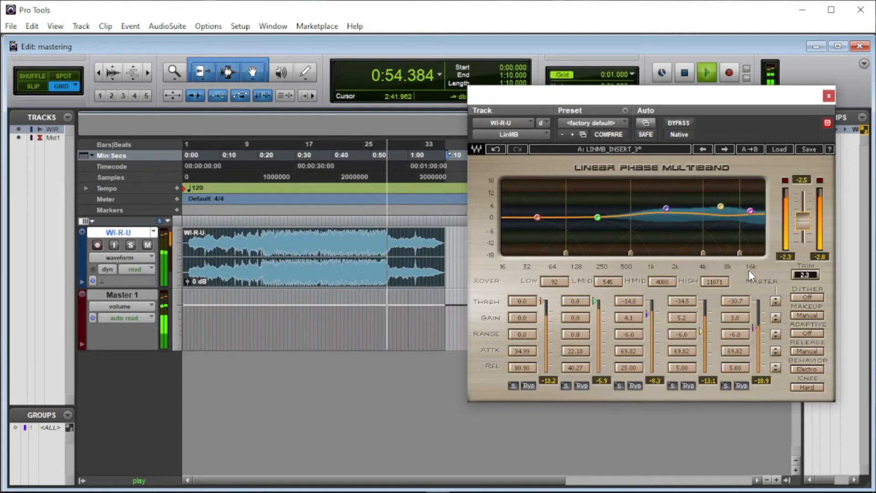
pyautogui.press('space')
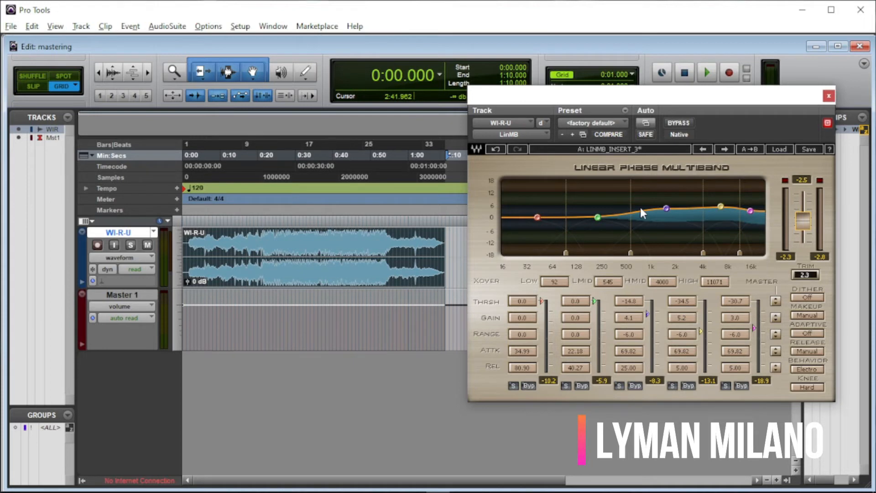
# - Return to the Mix window, look at WI-R-U's L2 limiter and open Master 1's MAAT DRMeter MkII, repositioning its window to show more of the meter
pyautogui.press('alt')
pyautogui.hotkey('ctrl', '=')
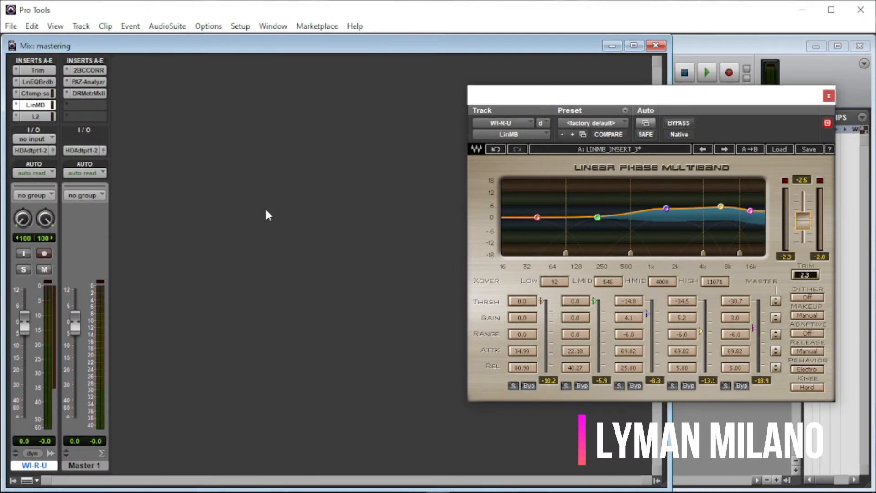
pyautogui.click(35, 116)
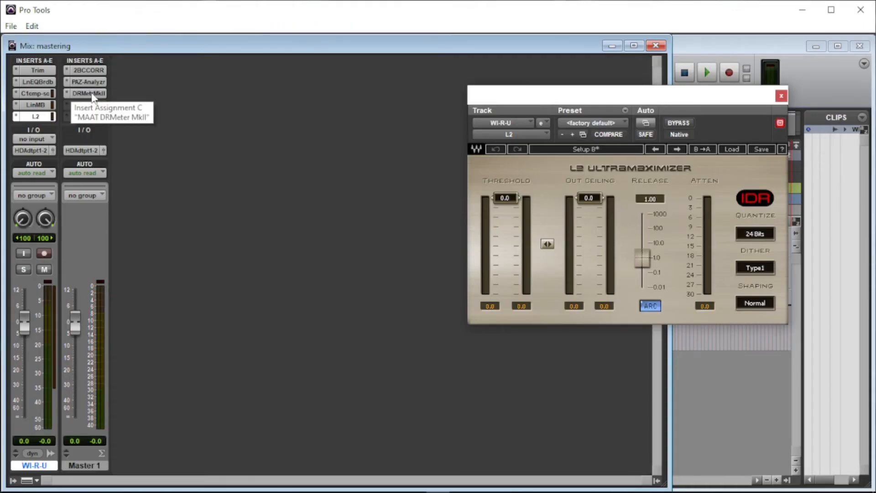
pyautogui.click(91, 94)
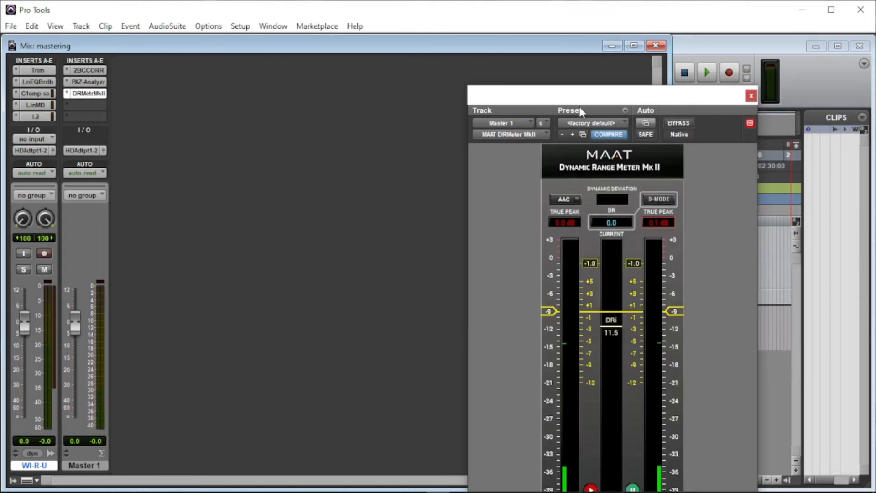
pyautogui.moveTo(586, 100); pyautogui.dragTo(610, 7)
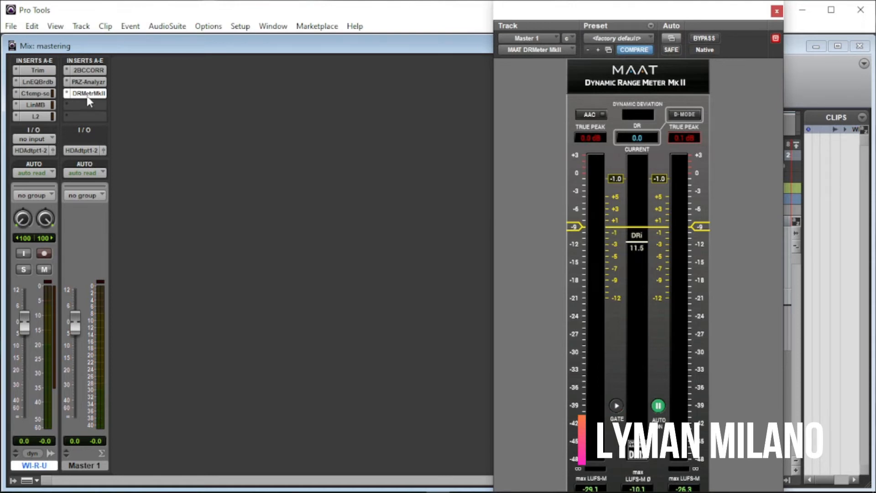
# - Reopen WI-R-U's L2 Ultramaximizer and lower its linked threshold and output ceiling together to -13.9 during playback
pyautogui.click(39, 119)
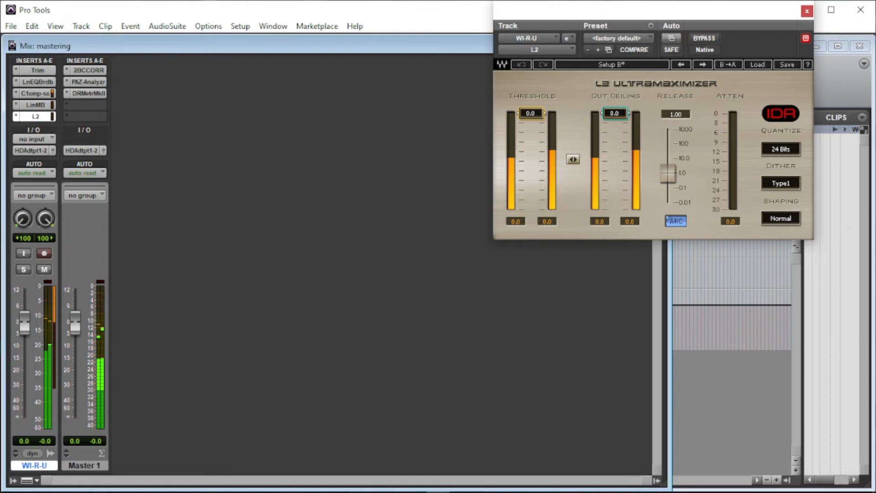
pyautogui.moveTo(537, 117); pyautogui.dragTo(538, 147)
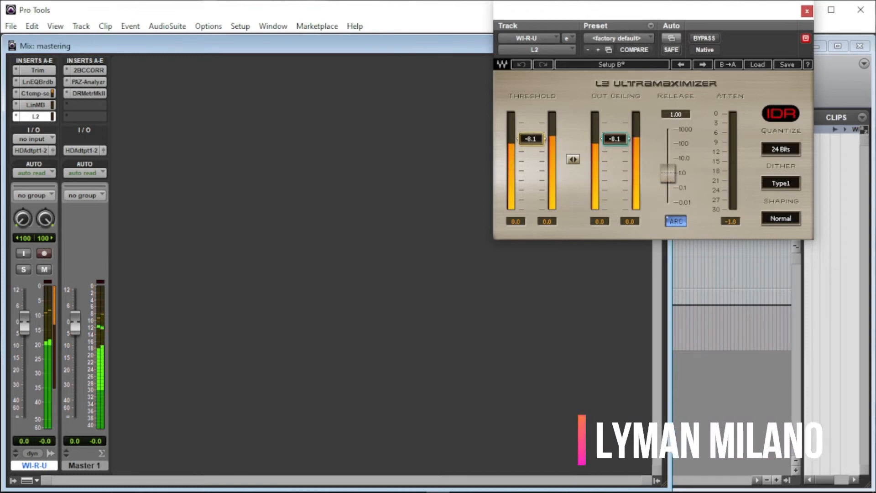
pyautogui.moveTo(530, 141); pyautogui.dragTo(531, 157)
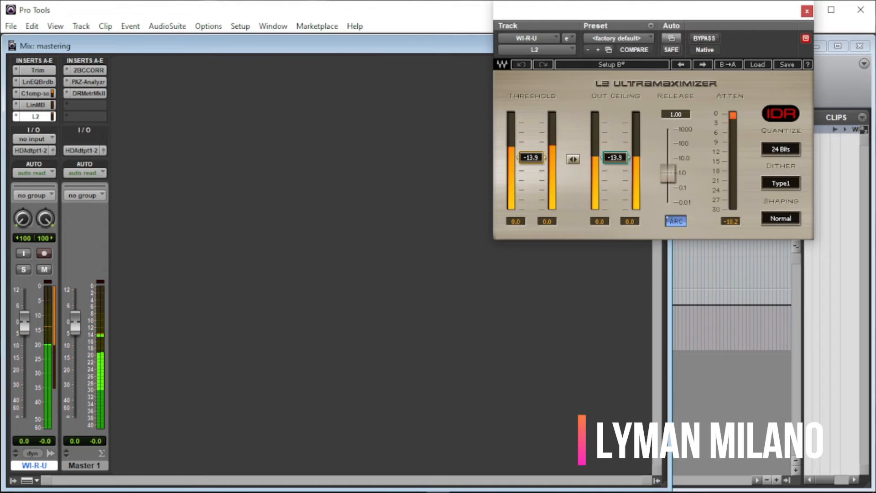
# - Raise the L2's linked threshold and ceiling to -6.5, and set the output ceiling alone to -0.1
pyautogui.moveTo(531, 157); pyautogui.dragTo(531, 133)
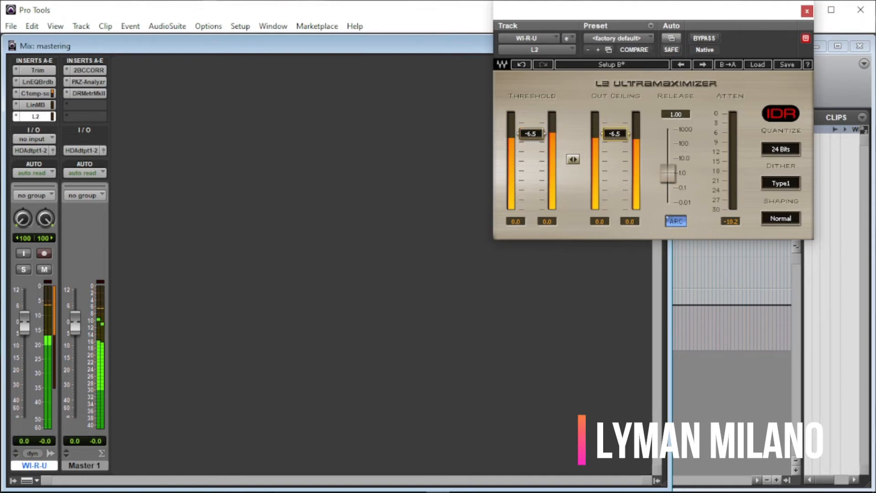
pyautogui.moveTo(614, 134); pyautogui.dragTo(614, 116)
pyautogui.click(614, 116)
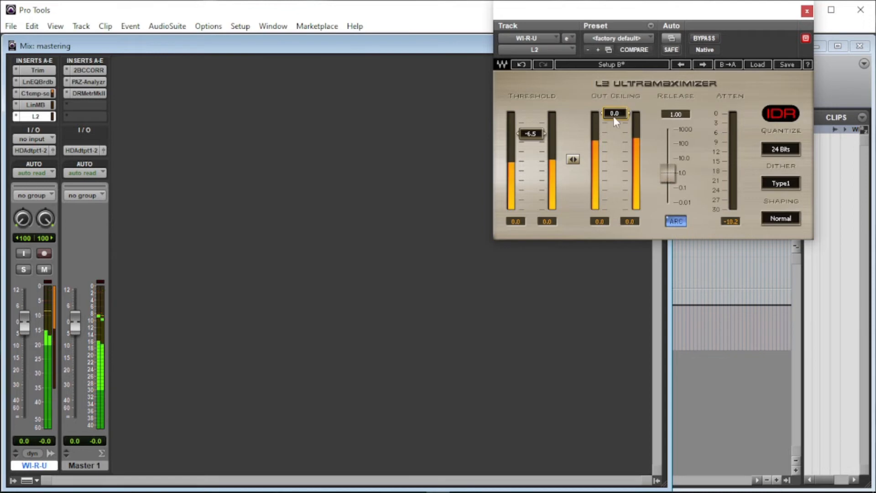
pyautogui.write('-0')
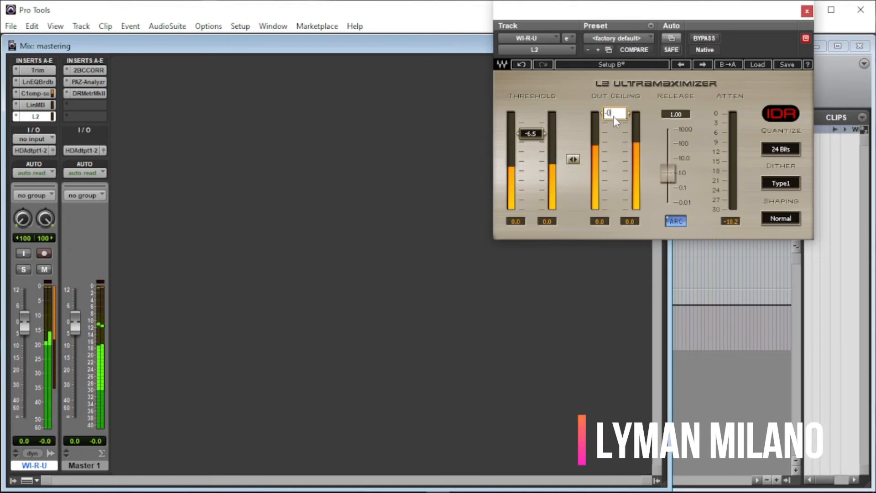
pyautogui.write('.1')
pyautogui.press('Return')
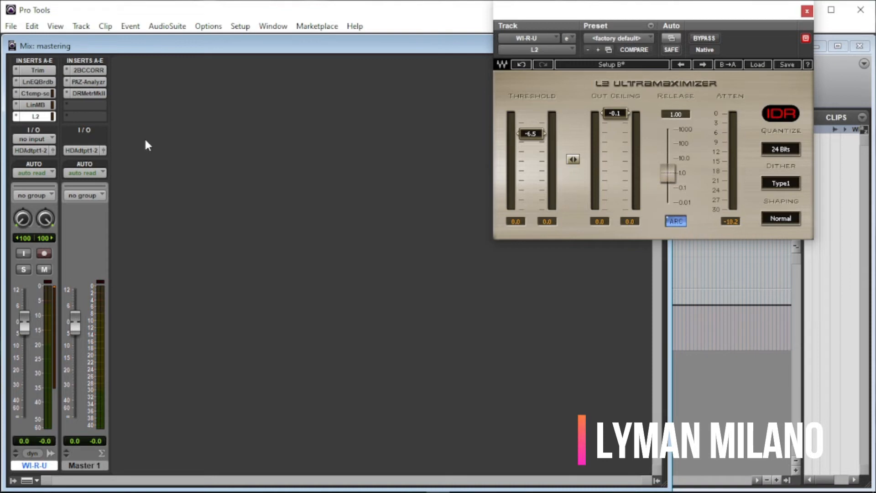
# - Reopen Master 1's DRMeter MkII, check loudness and dynamic range during playback, and stop to examine the integrated DR reading
pyautogui.click(94, 96)
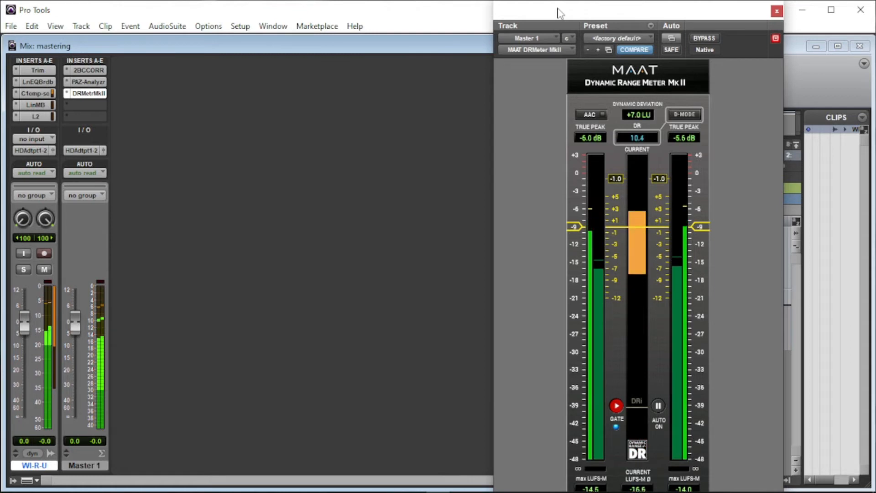
pyautogui.moveTo(560, 12); pyautogui.dragTo(557, 13)
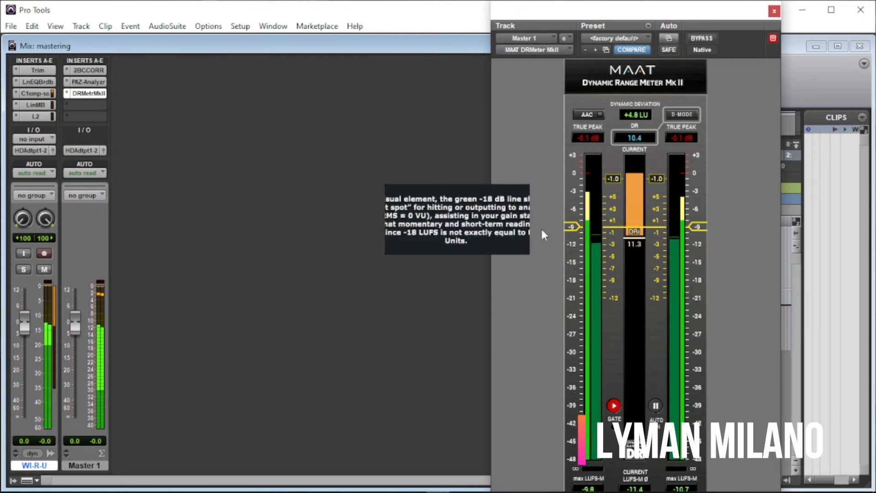
pyautogui.press('space')
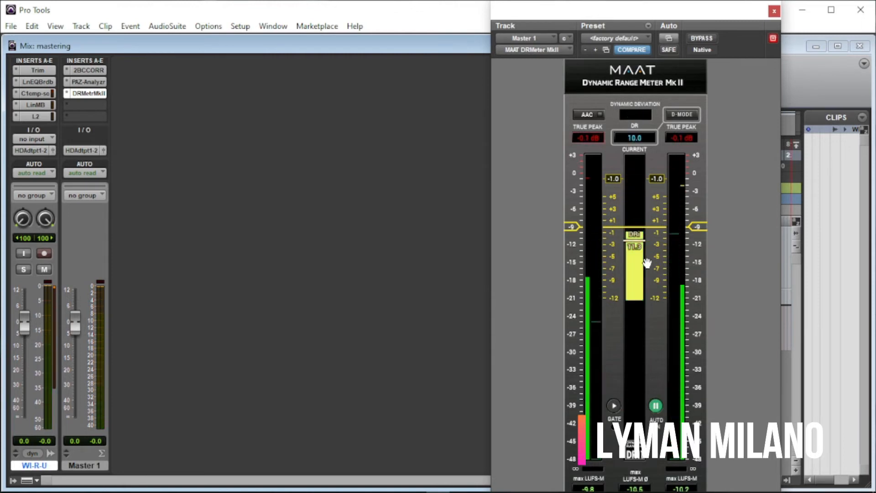
pyautogui.moveTo(651, 256)
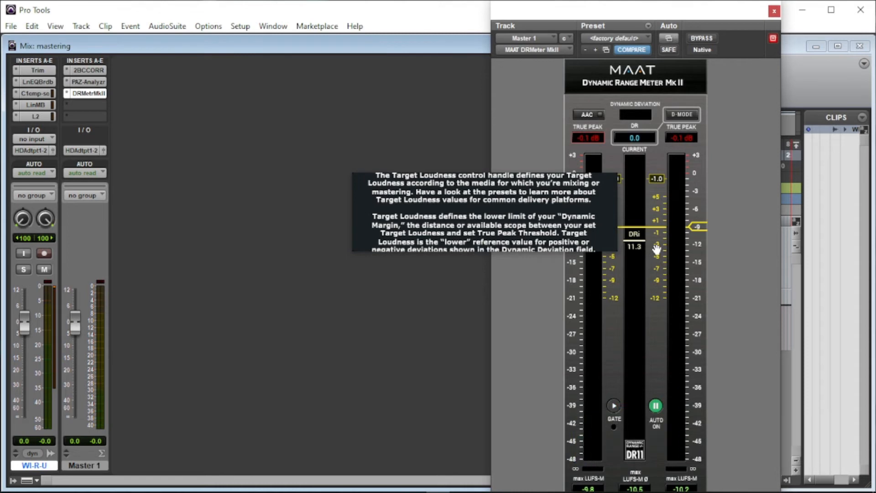
pyautogui.moveTo(635, 235)
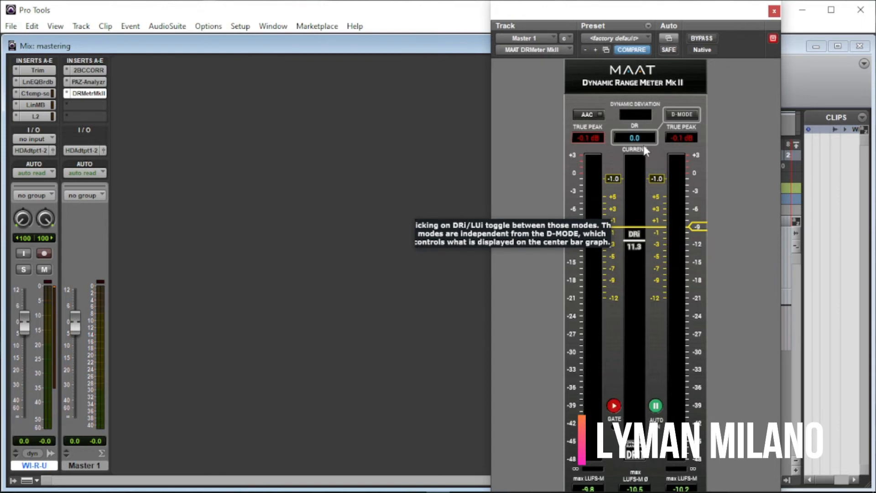
# - Restart playback and switch WI-R-U's L2 Ultramaximizer to setup A, L2_INSERT_4, with threshold -5.7 and ceiling -0.1
pyautogui.press('space')
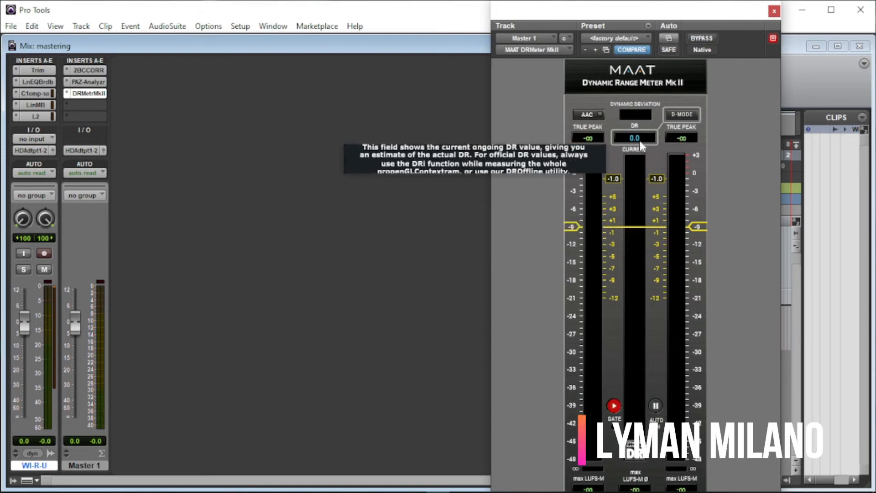
pyautogui.click(40, 116)
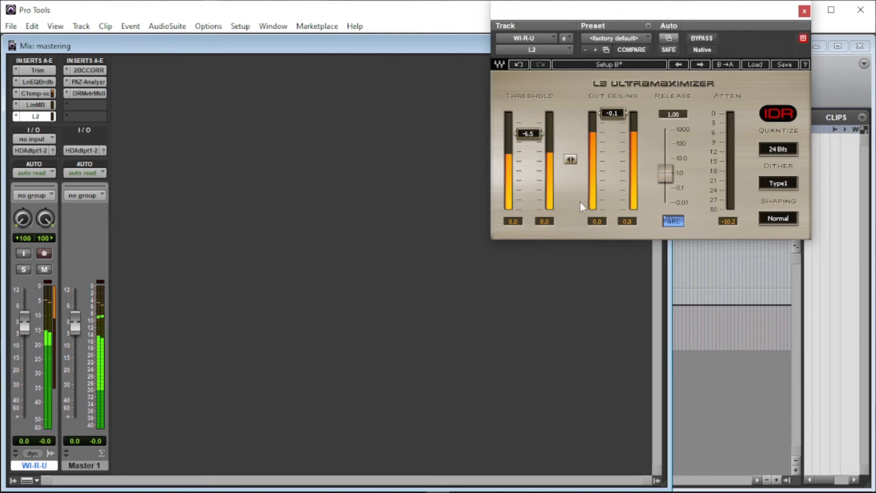
pyautogui.click(607, 66)
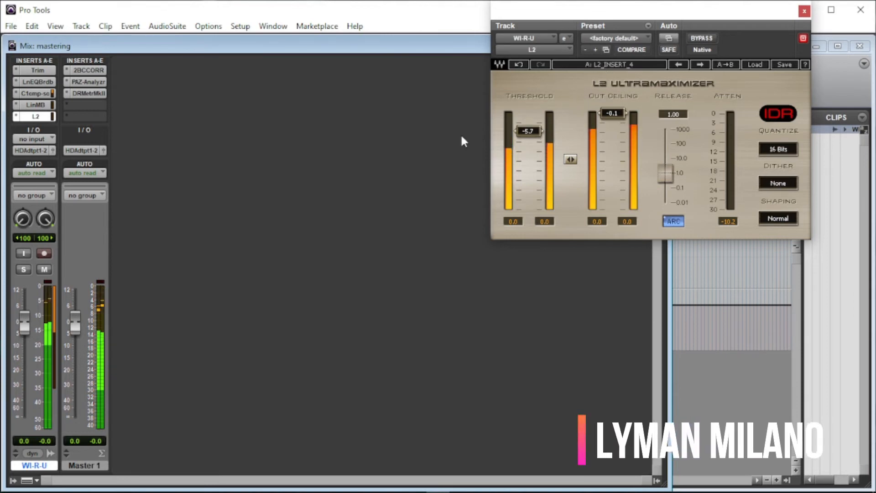
# - Monitor the mix with setup A in Master 1's DRMeter MkII, examine the integrated DR reading and stop playback
pyautogui.click(90, 95)
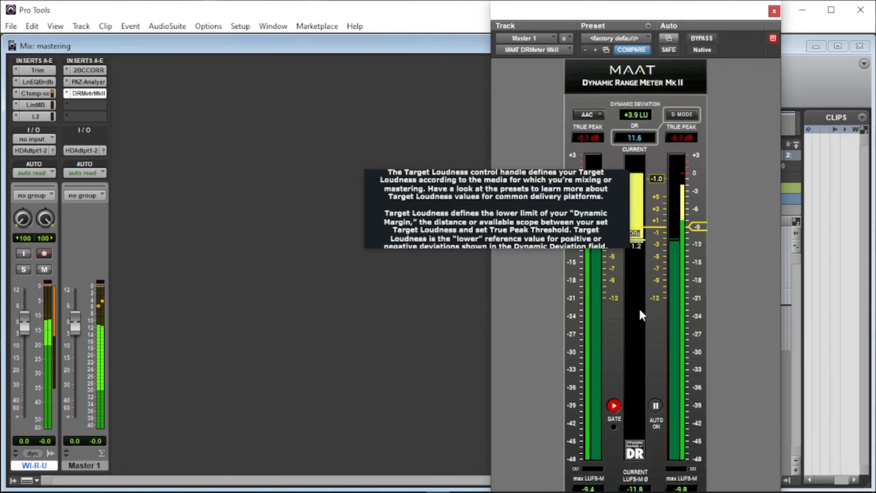
pyautogui.moveTo(639, 311)
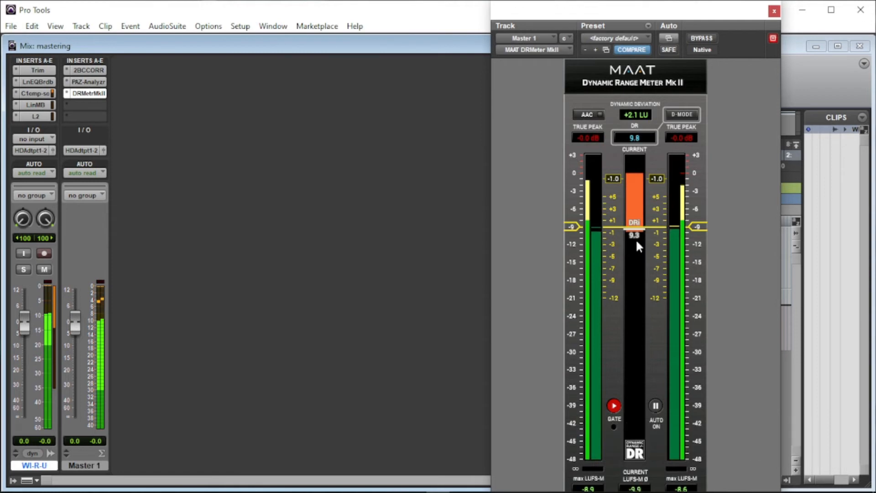
pyautogui.moveTo(636, 239)
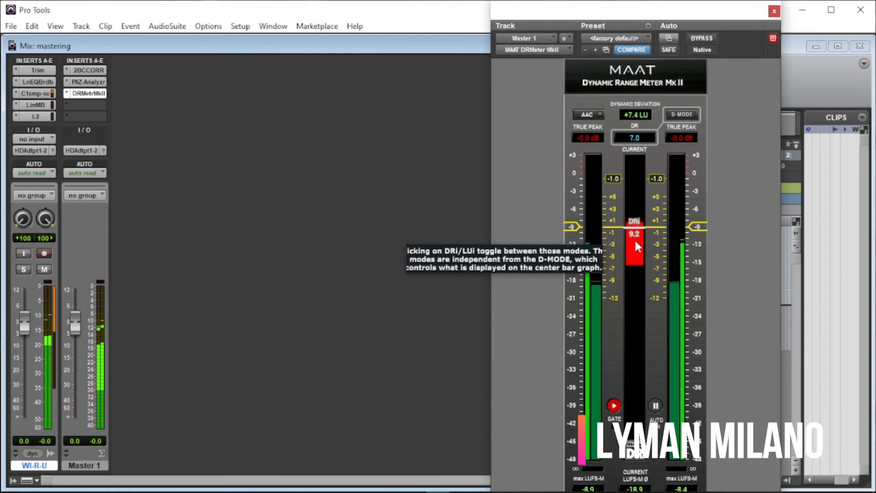
pyautogui.press('space')
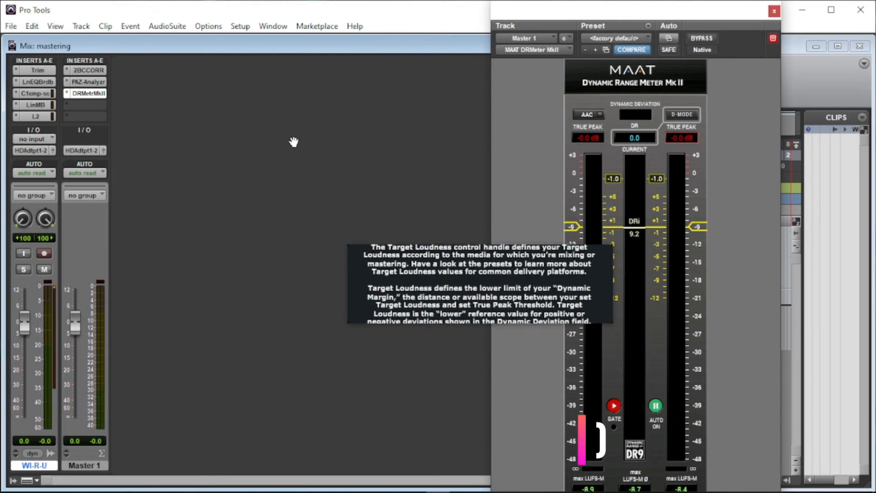
# - Check Master 1's stereo correlation in 2BC multiCORR during playback, and open the PAZ Analyzer and clear its clip indicators
pyautogui.click(97, 72)
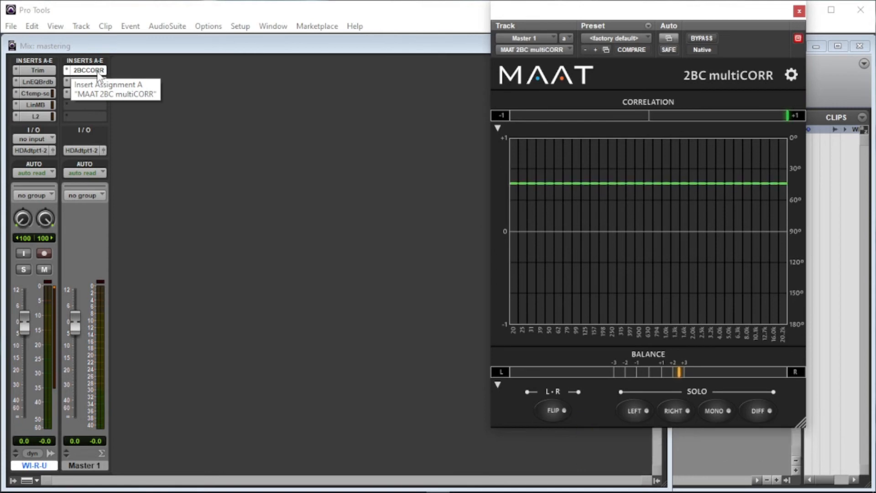
pyautogui.click(155, 133)
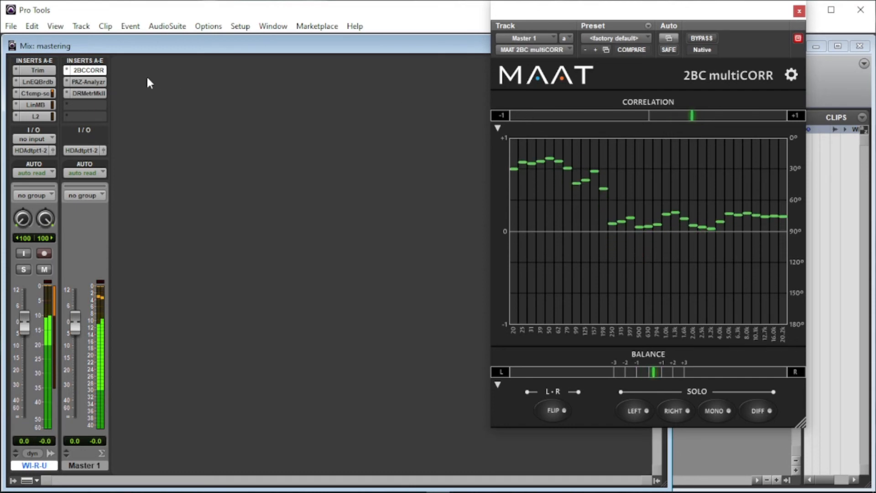
pyautogui.click(84, 81)
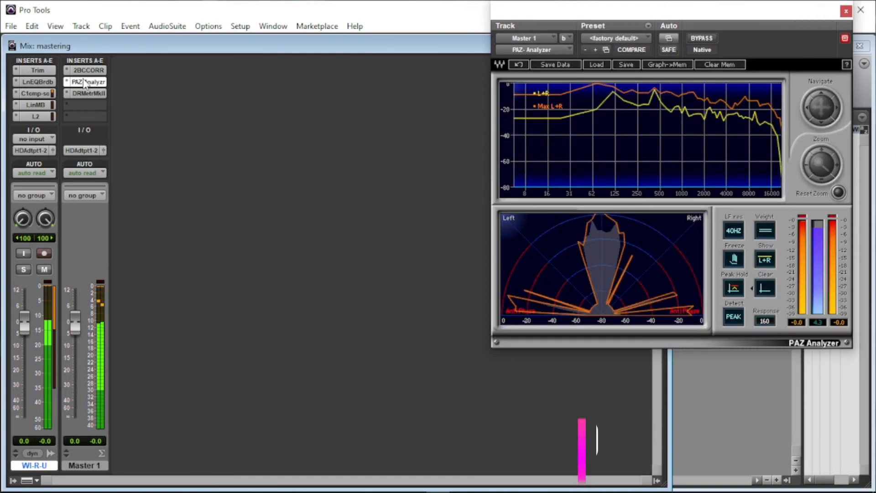
pyautogui.click(804, 221)
pyautogui.click(804, 221)
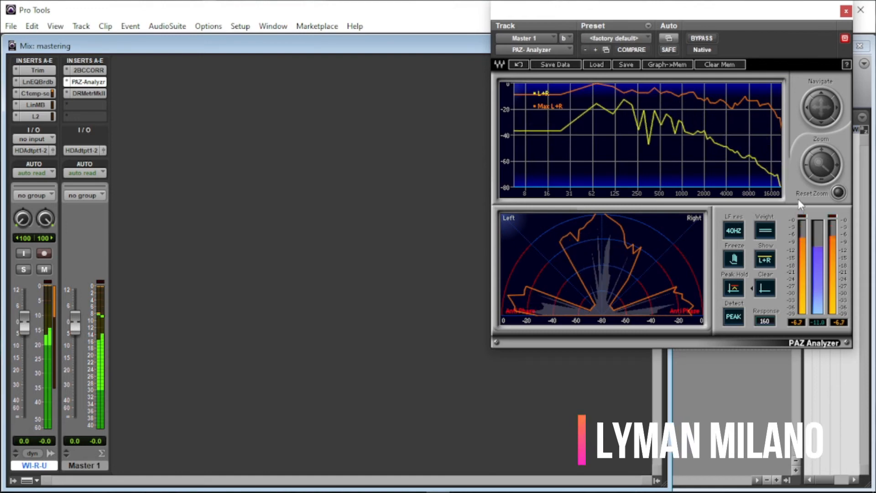
# - Clear the PAZ Analyzer's memory, replay the mix to examine its spectrum and stereo image, and close the analyzer
pyautogui.click(736, 65)
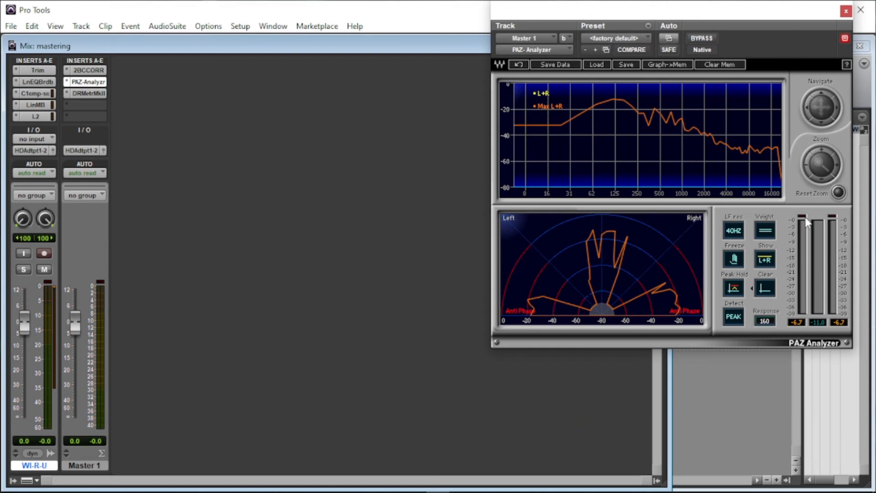
pyautogui.click(547, 220)
pyautogui.press('space')
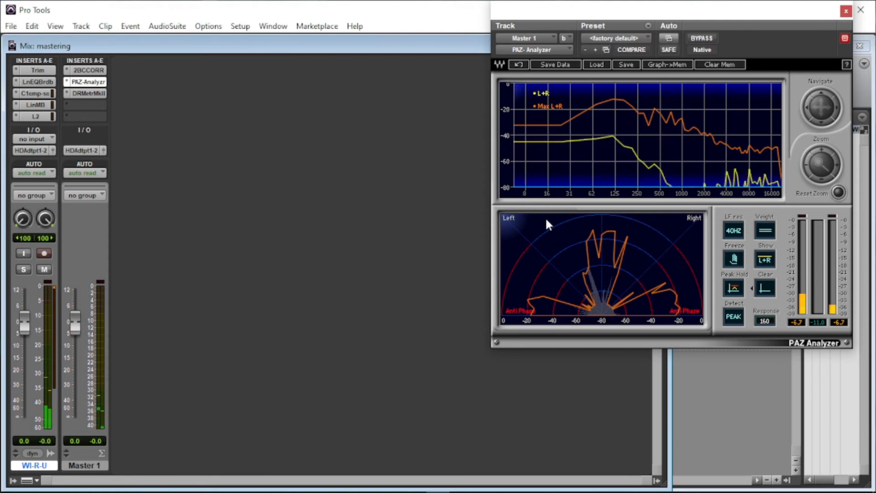
pyautogui.click(718, 68)
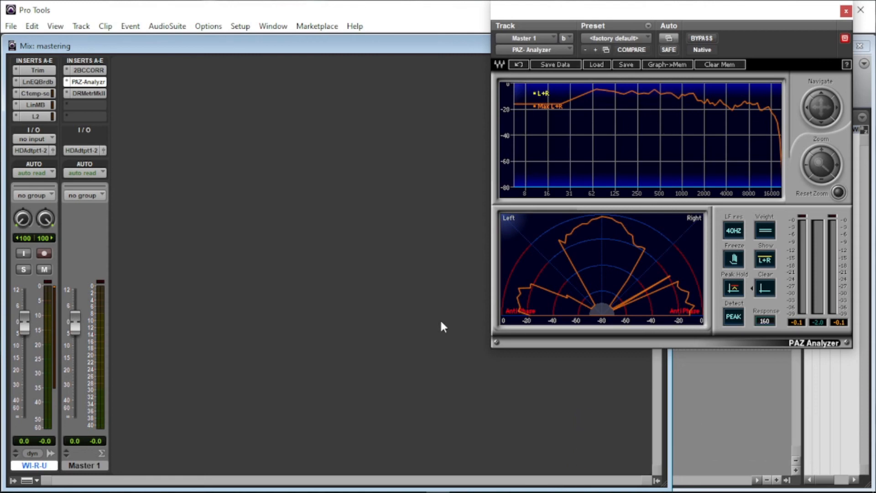
pyautogui.click(88, 82)
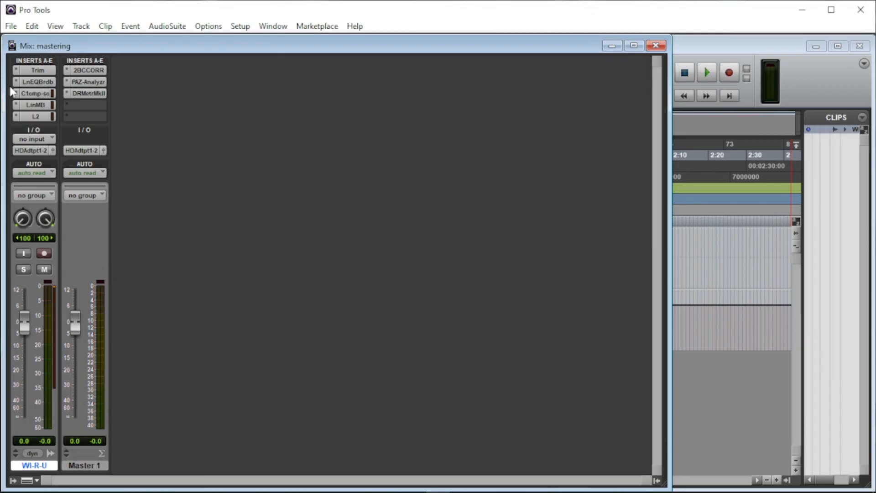
# - Review WI-R-U's mastering chain twice in order: Linear Phase EQ, C1 compressor, Linear Phase Multiband and L2 Ultramaximizer
pyautogui.click(41, 83)
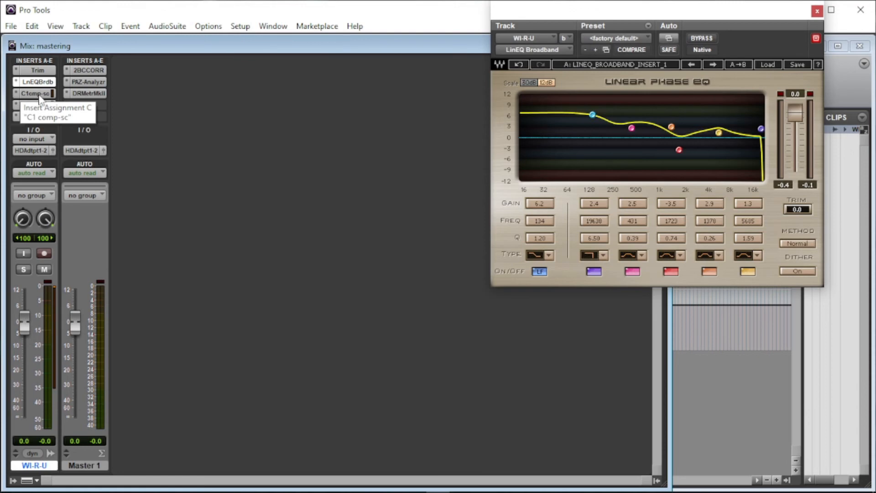
pyautogui.click(40, 95)
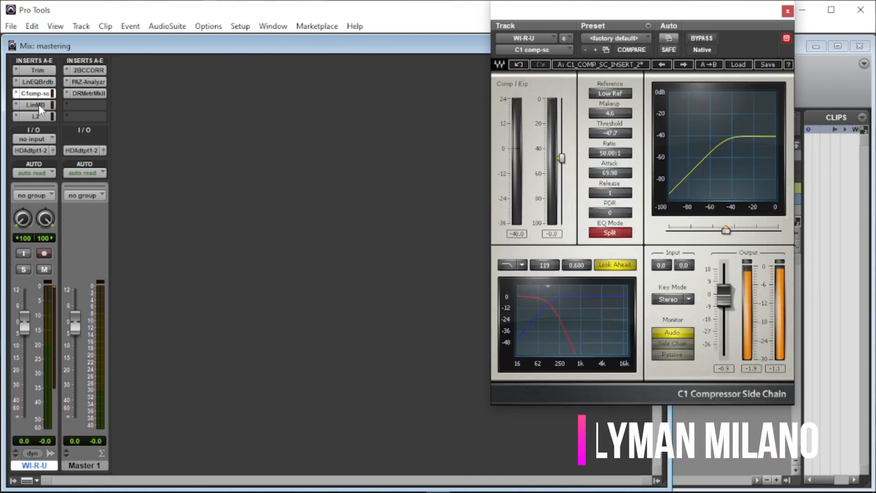
pyautogui.click(41, 108)
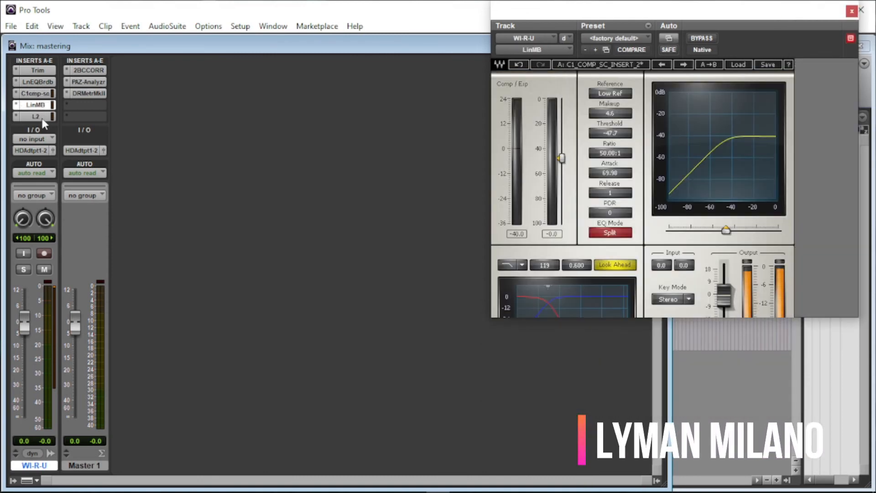
pyautogui.click(42, 118)
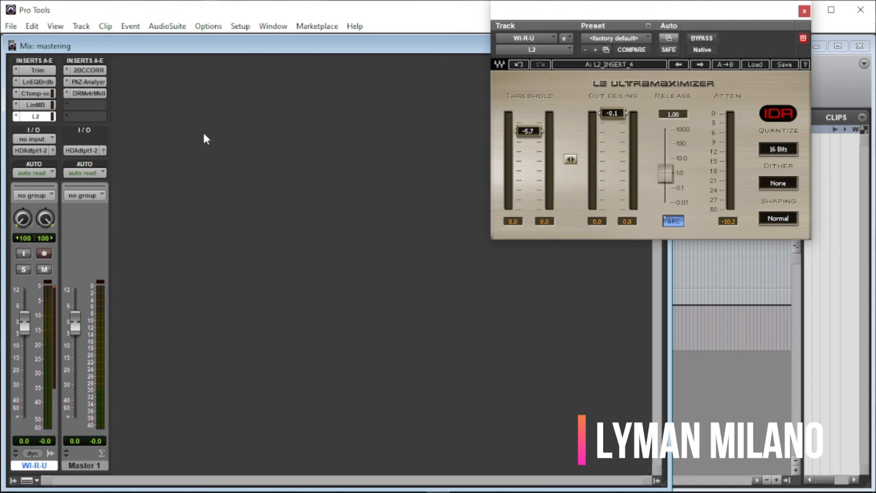
pyautogui.click(42, 81)
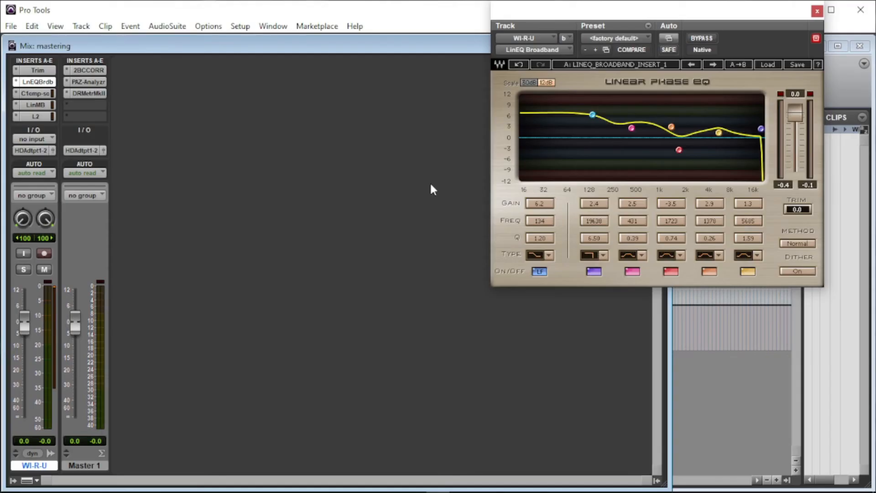
pyautogui.click(43, 94)
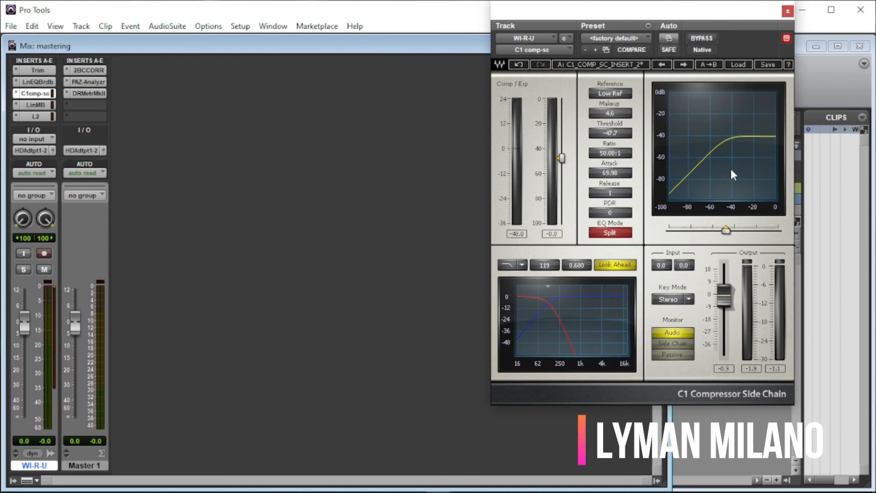
pyautogui.click(34, 105)
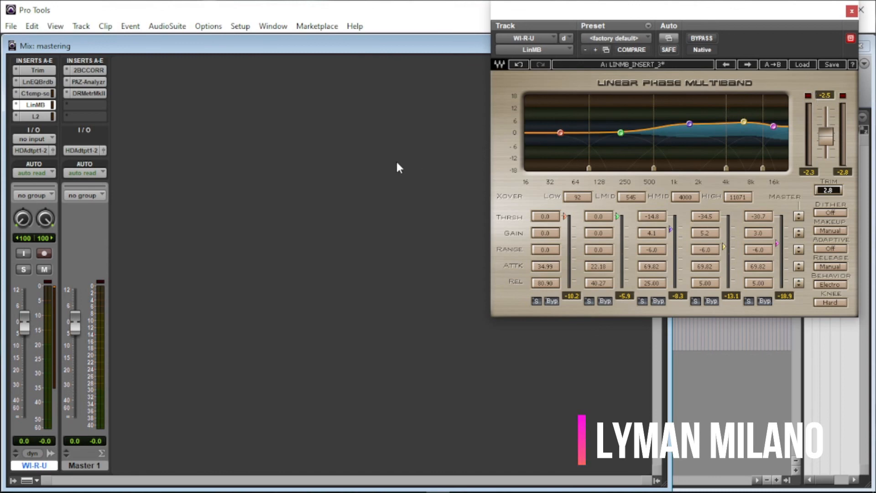
pyautogui.click(36, 117)
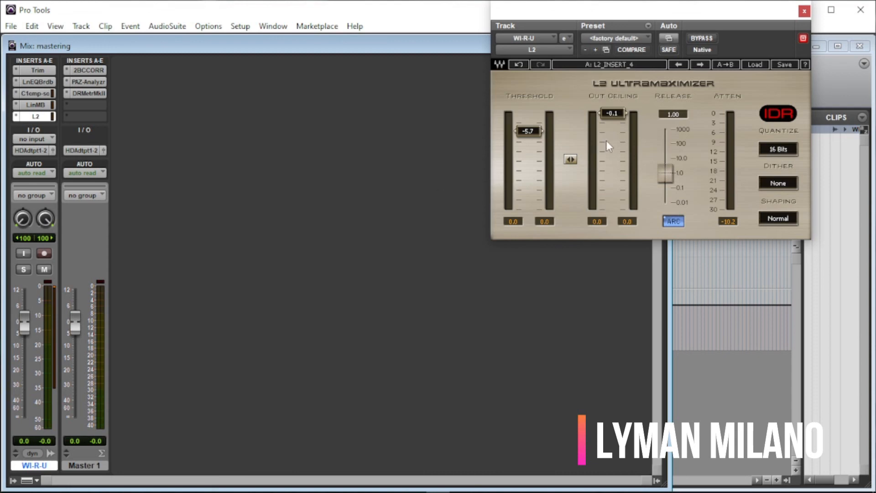
# - Open Master 1's DRMeter MkII, review its settings including the -9 LUFS target loudness, and close the settings
pyautogui.click(87, 95)
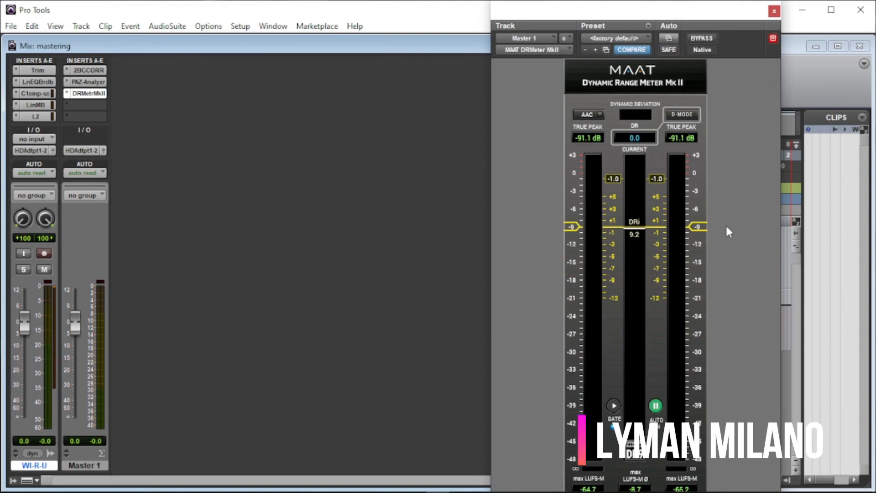
pyautogui.click(708, 68)
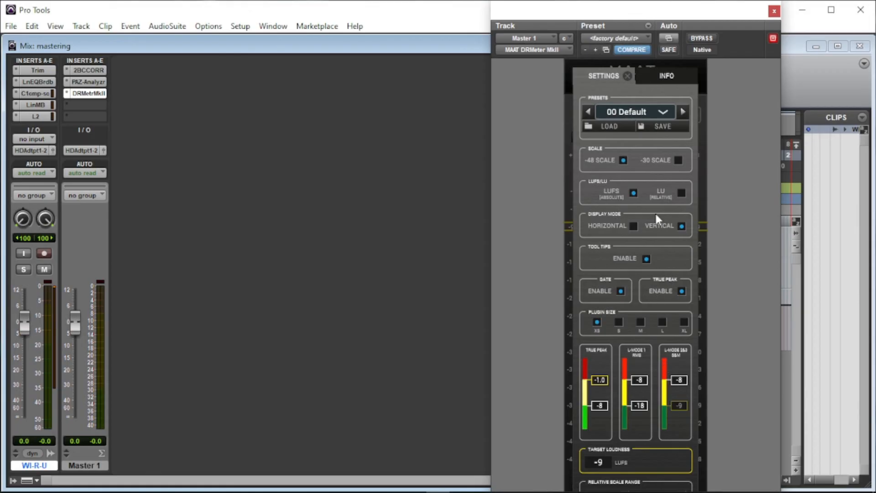
pyautogui.click(627, 77)
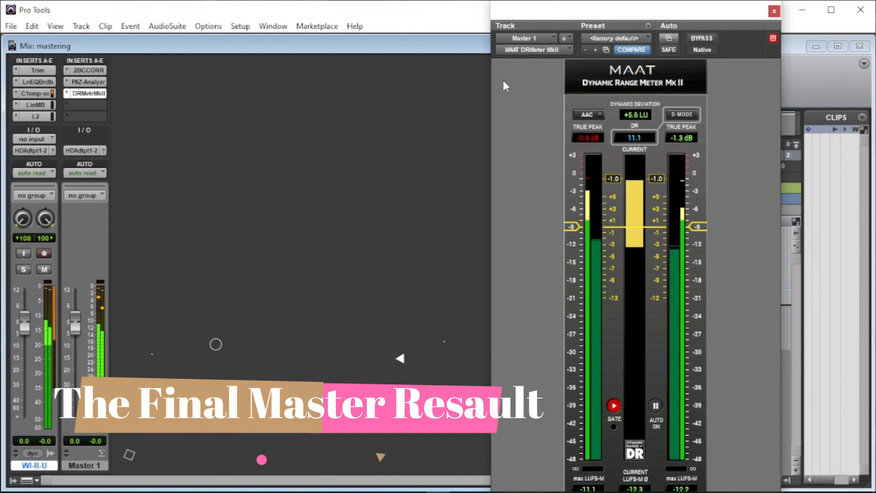
# - Show the Edit window during playback of the final master and shift the DRMeter window slightly
pyautogui.hotkey('ctrl', '=')
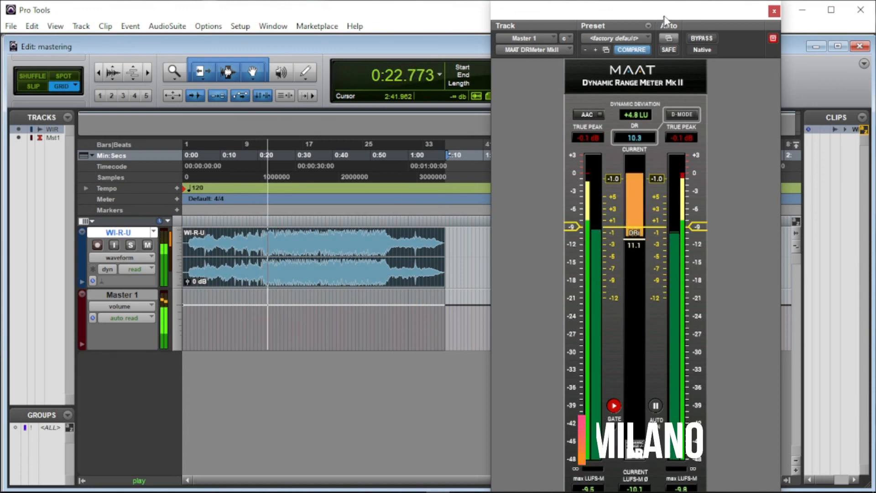
pyautogui.moveTo(667, 6); pyautogui.dragTo(664, 7)
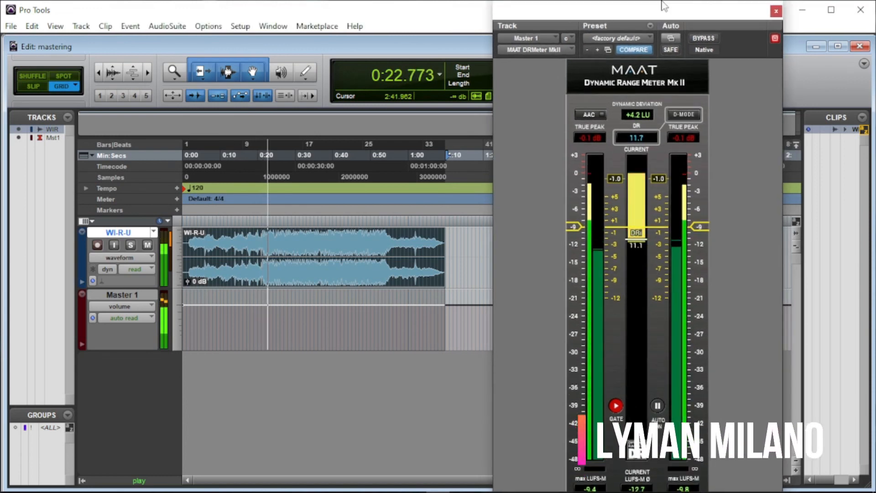